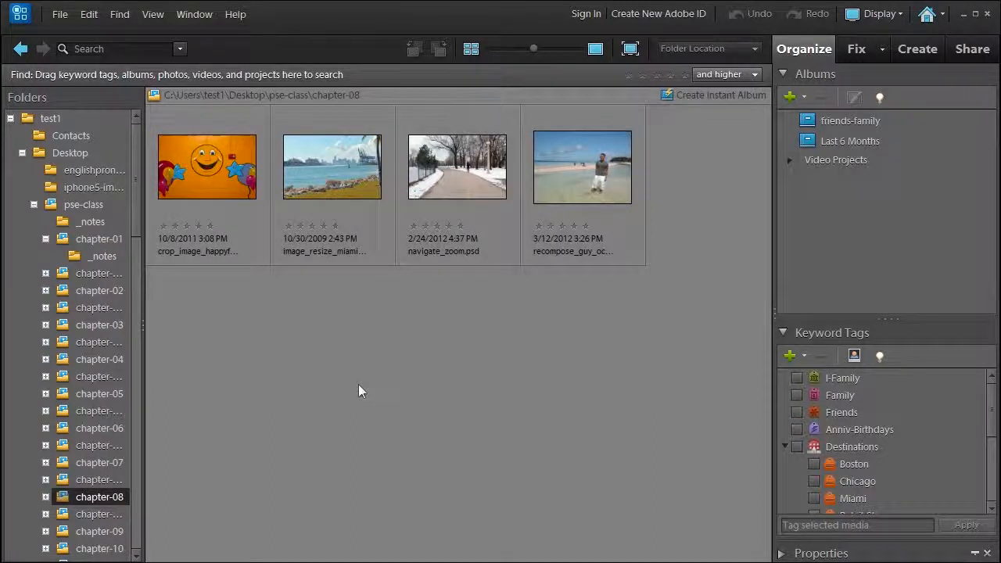
- Open crop_image_happyface_liketrim.psd from the chapter-08 folder in the full photo editor
click(201, 172)
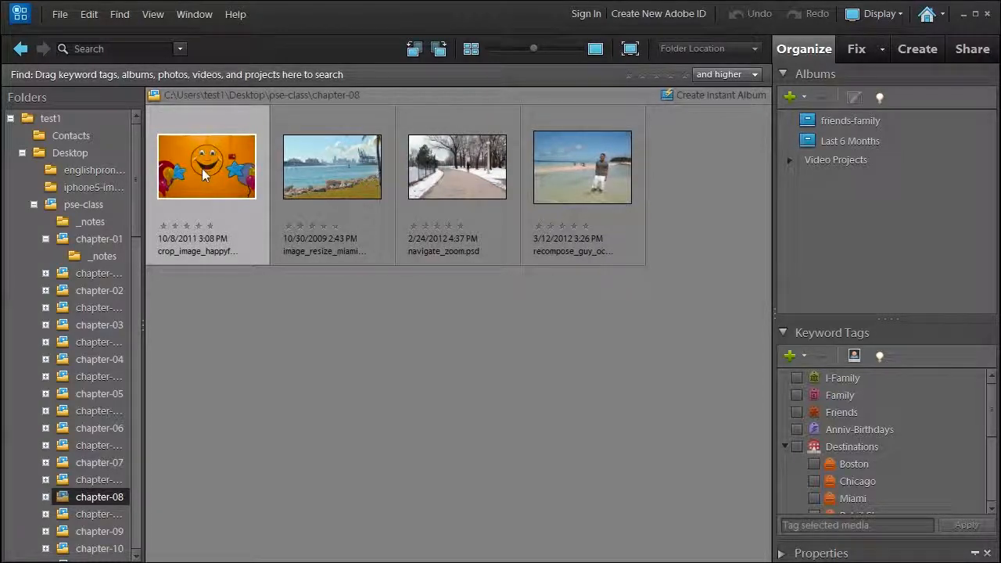
key(ctrl+i)
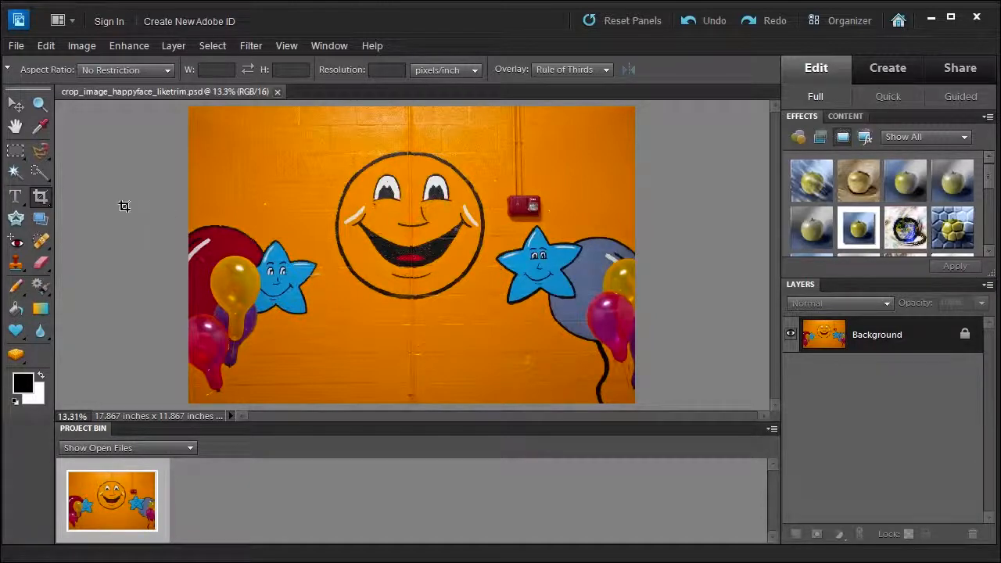
- Dismiss the Recompose introduction, activate the Crop tool and reset its settings to default
key(c)
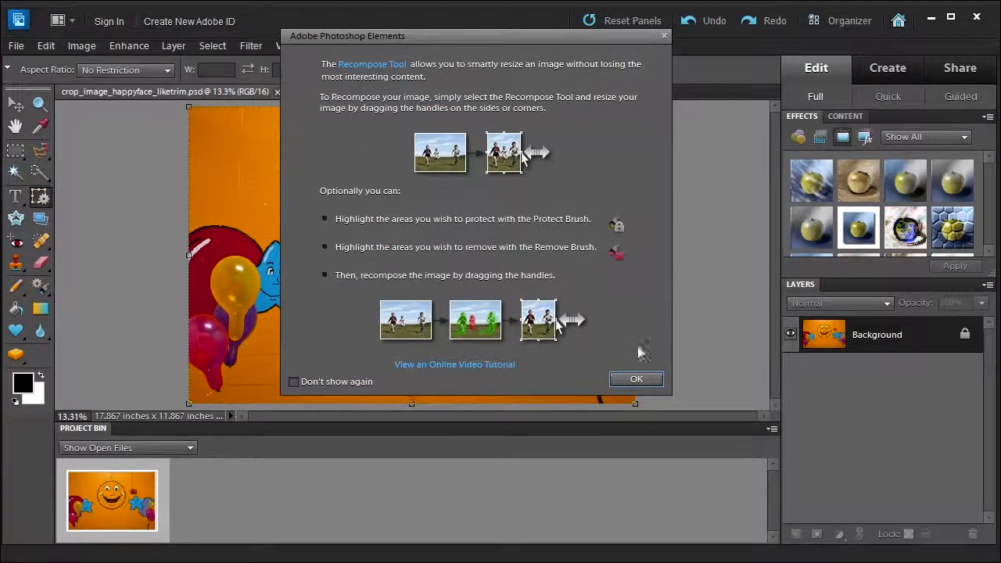
click(636, 379)
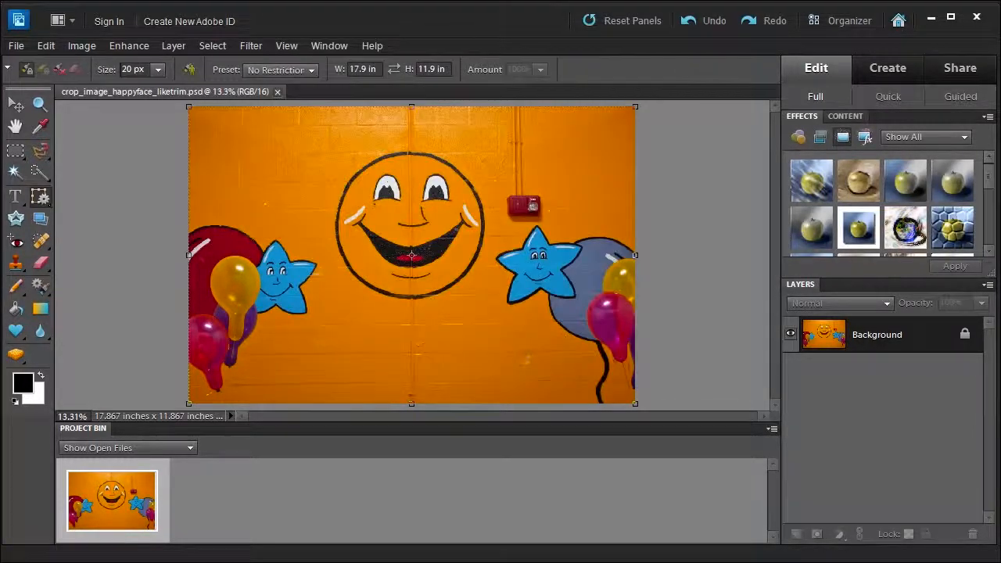
click(49, 206)
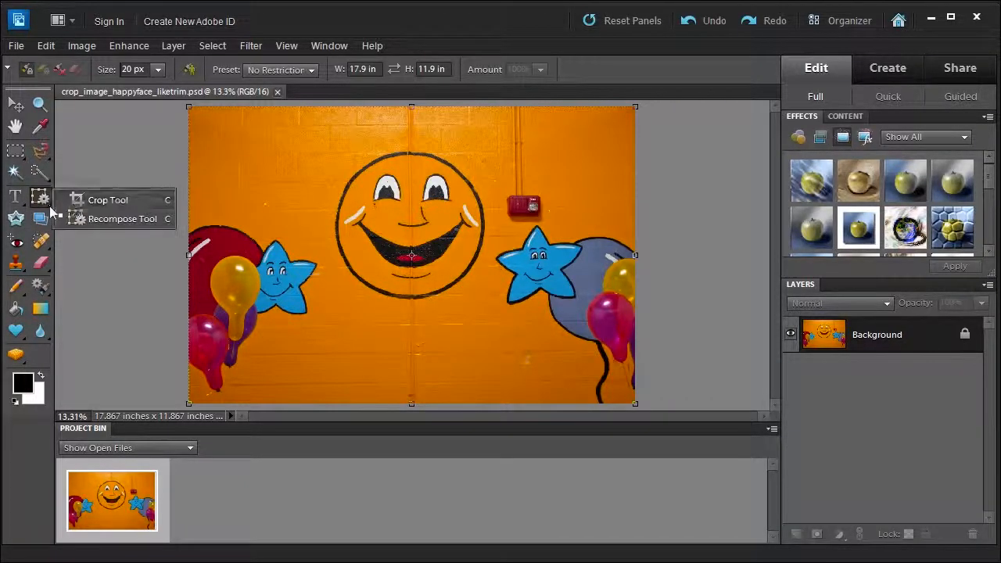
click(108, 196)
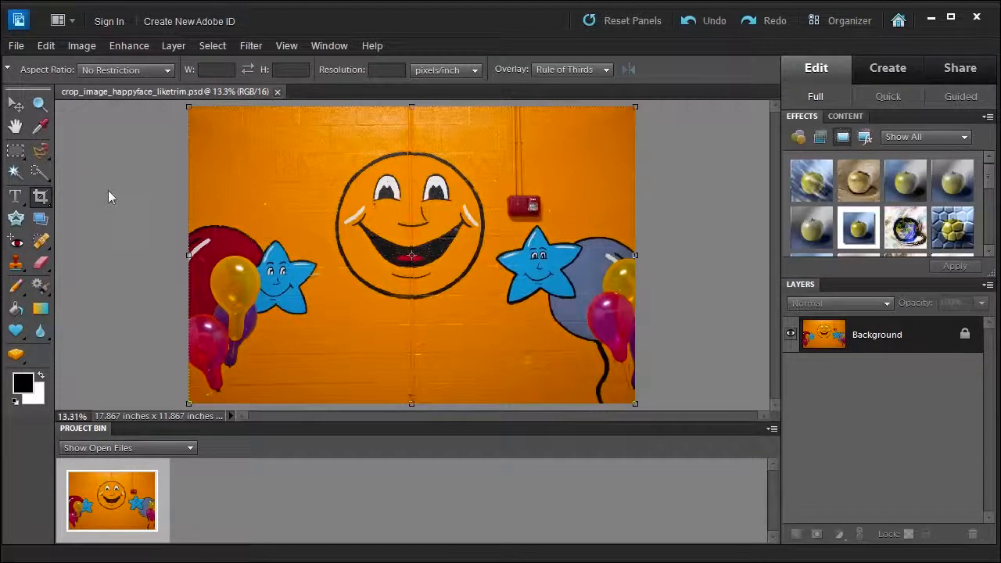
click(640, 379)
key(c)
click(8, 70)
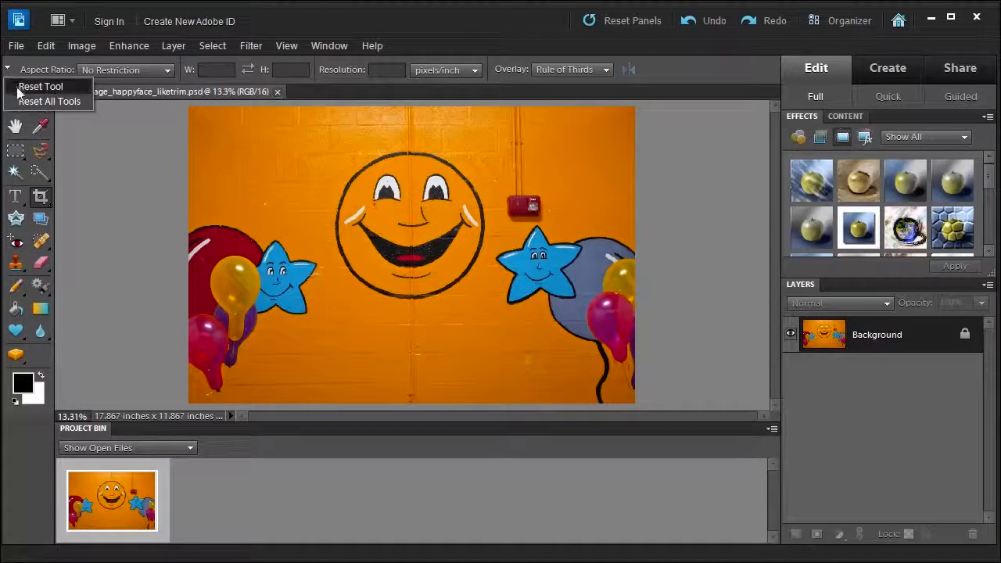
click(39, 86)
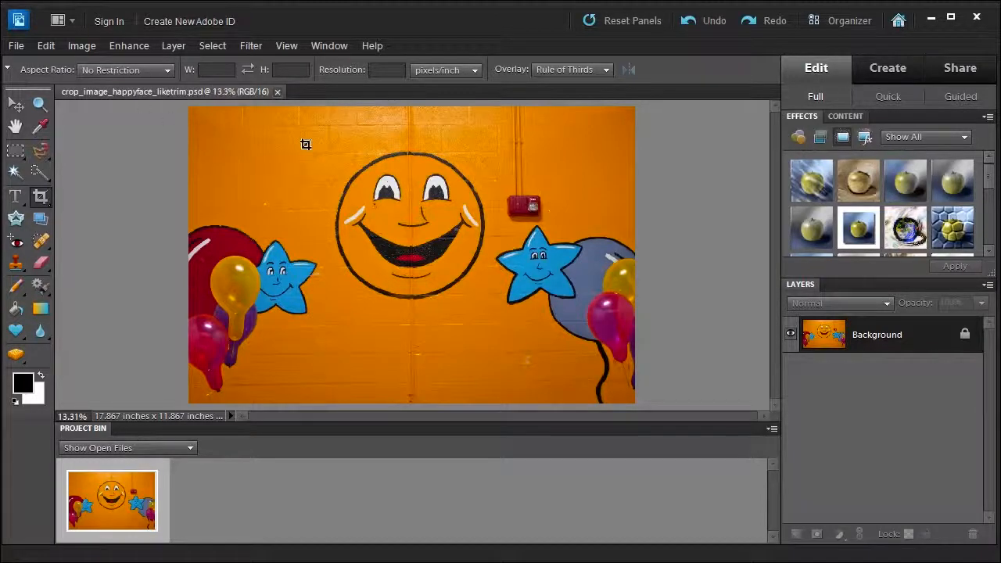
- Draw a crop area around the central happy face and set the crop overlay to None
drag(307, 137, 496, 329)
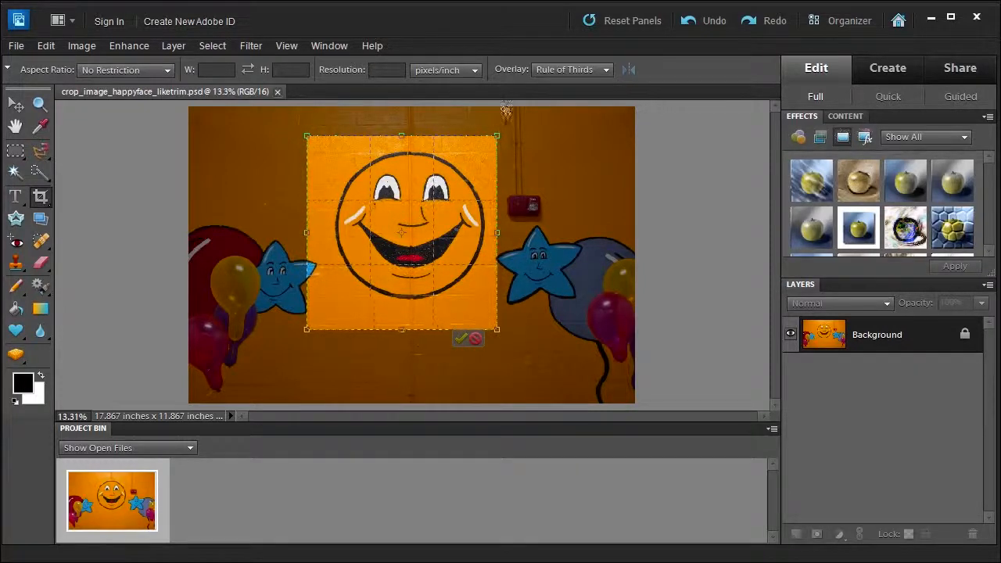
click(547, 70)
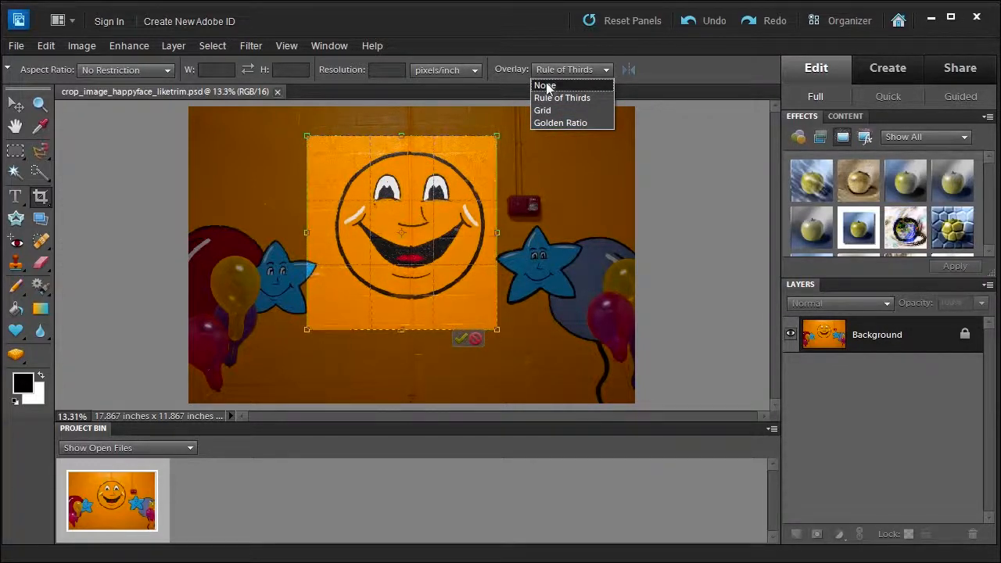
click(546, 84)
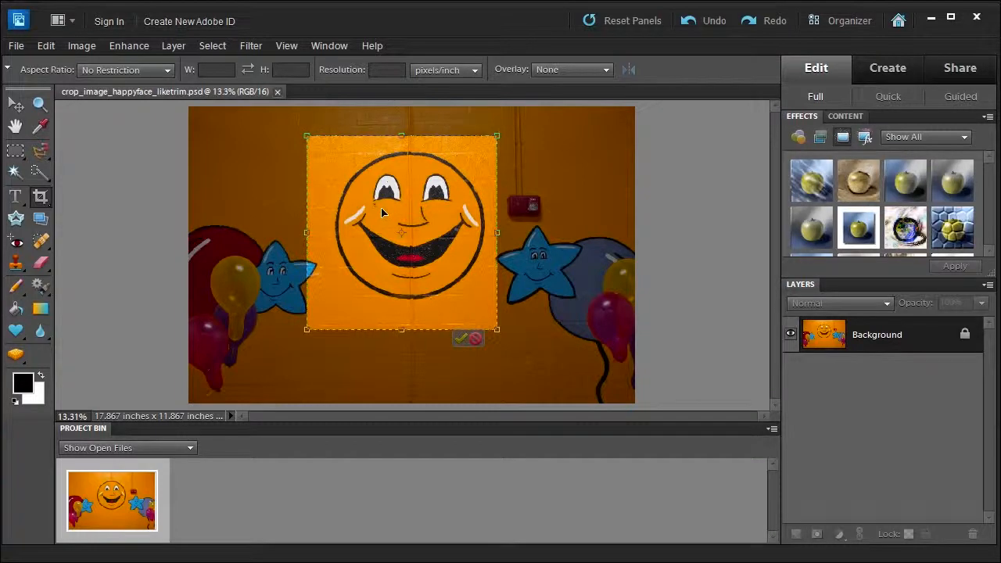
- Centre and tighten the crop area around the happy face, and apply the crop at about 6.6 x 6.75 inches
mouse_move(380, 207)
mouse_down()
mouse_move(390, 195)
mouse_move(386, 207)
mouse_up()
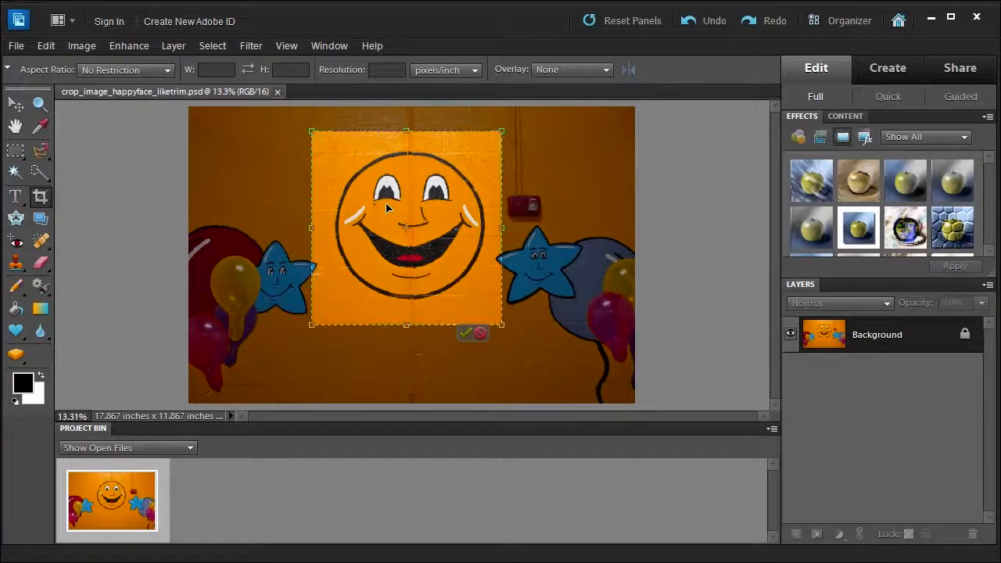
drag(311, 229, 326, 229)
drag(501, 229, 490, 228)
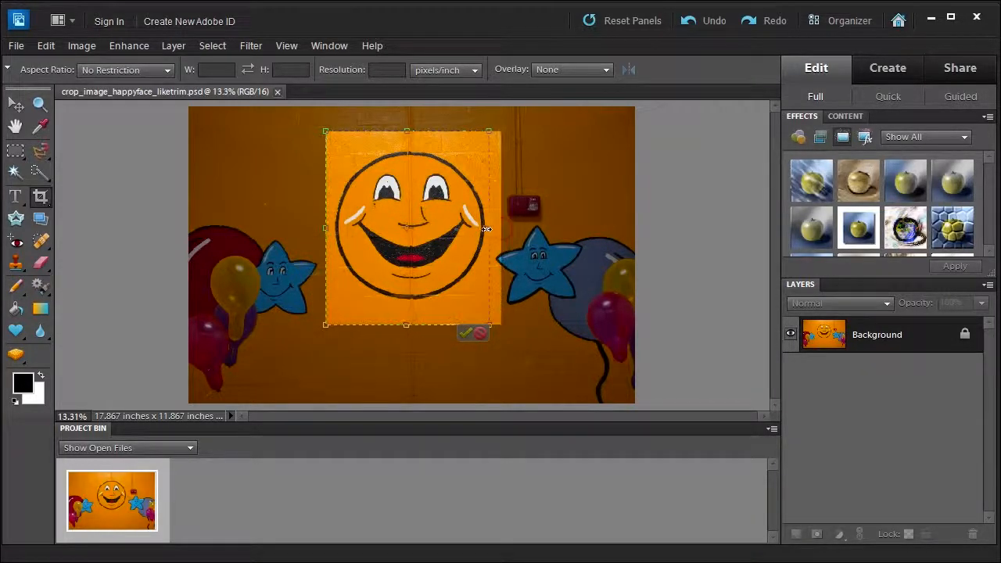
drag(408, 132, 408, 142)
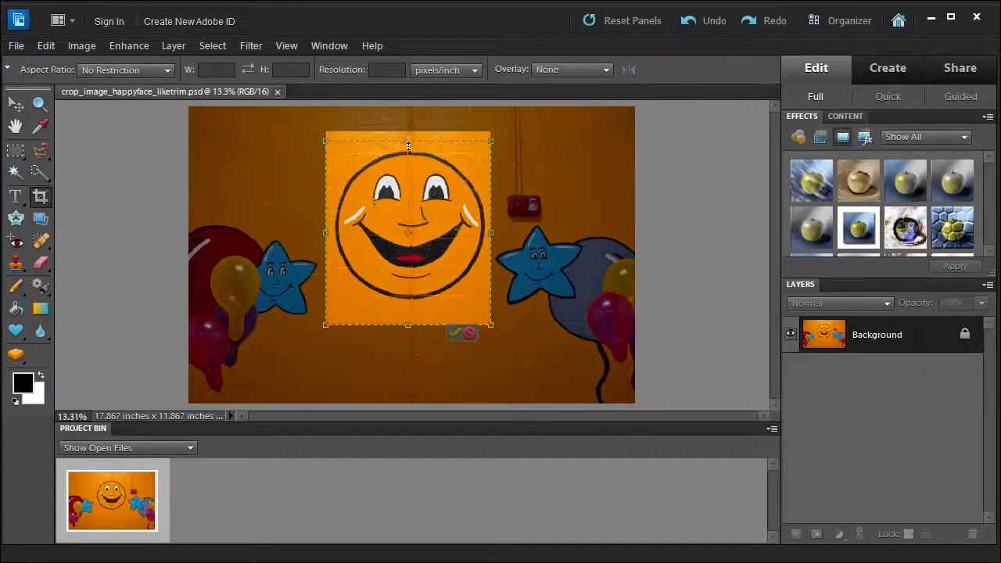
drag(407, 323, 412, 311)
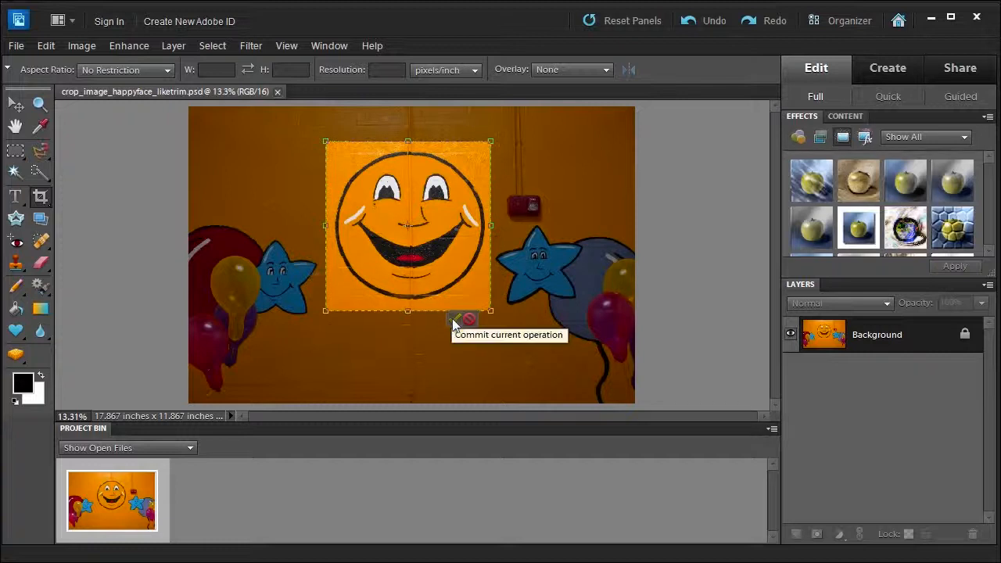
click(454, 320)
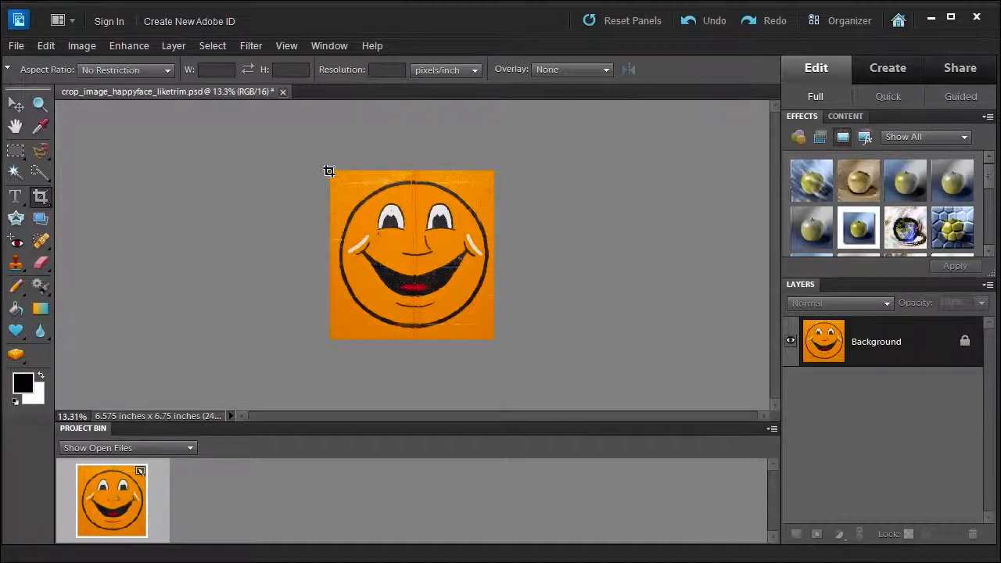
- Add a white border by cropping with the frame extended past all four image edges to about 7.6 x 7.6 inches
drag(328, 170, 503, 349)
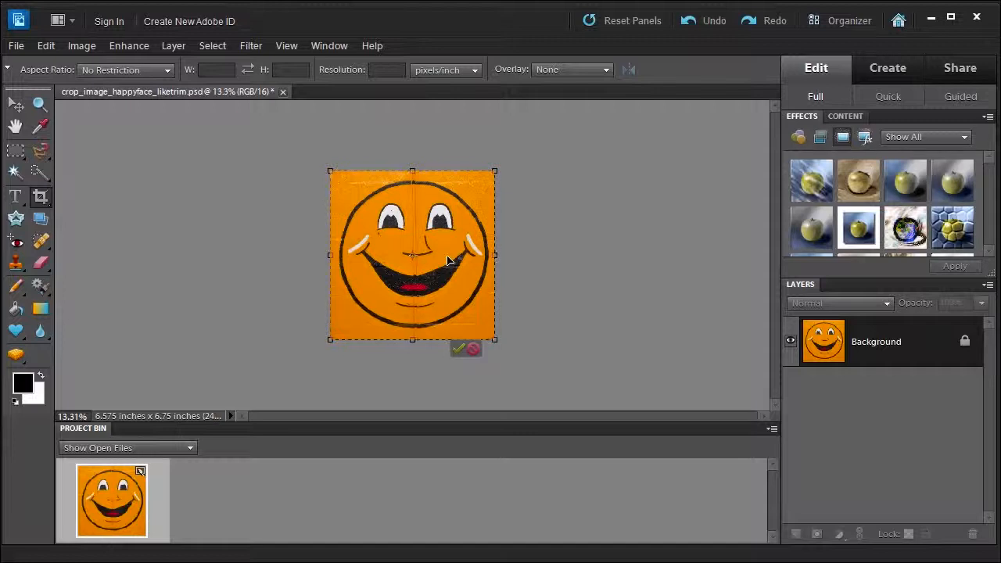
drag(413, 172, 413, 160)
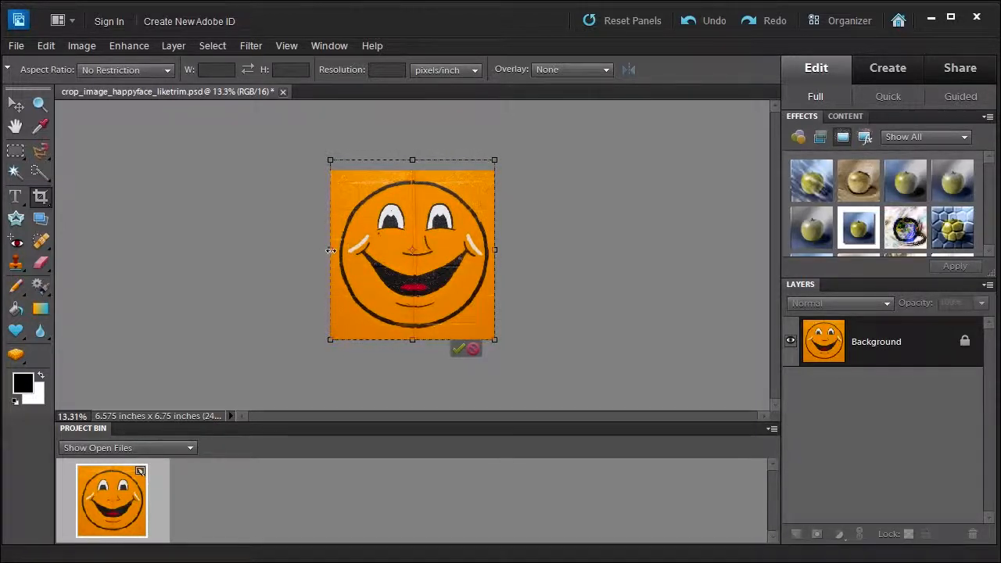
drag(330, 251, 317, 258)
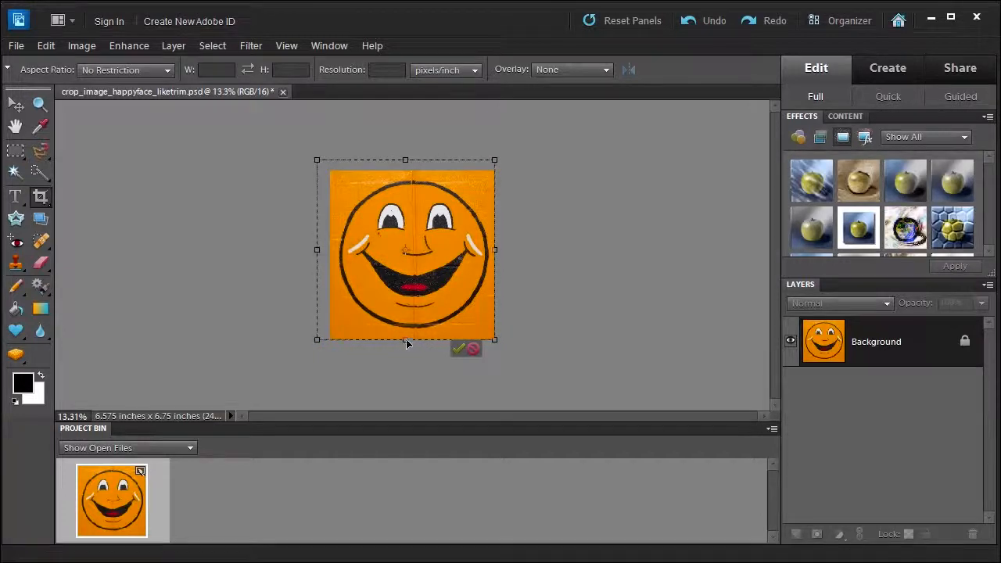
drag(406, 340, 406, 350)
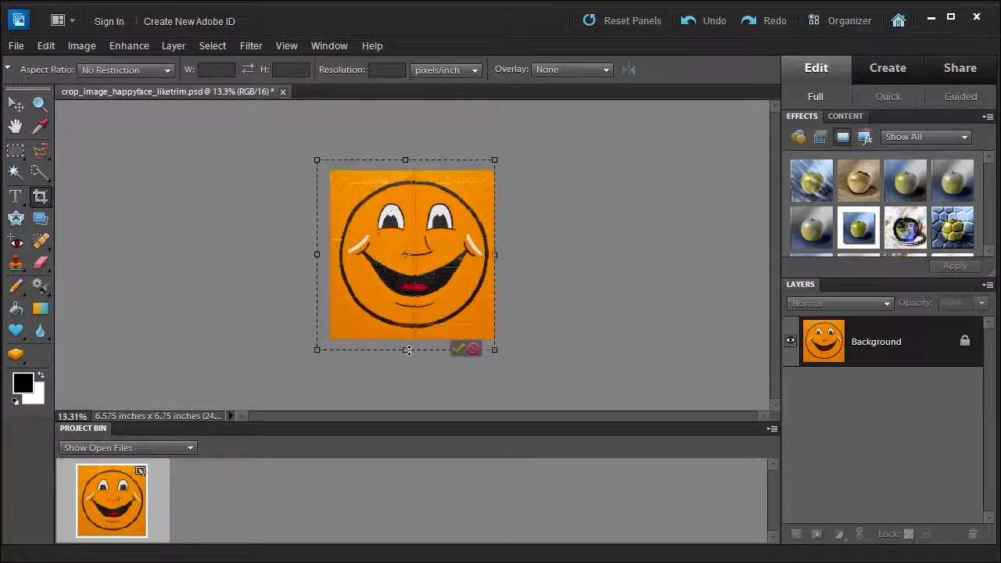
drag(497, 254, 507, 254)
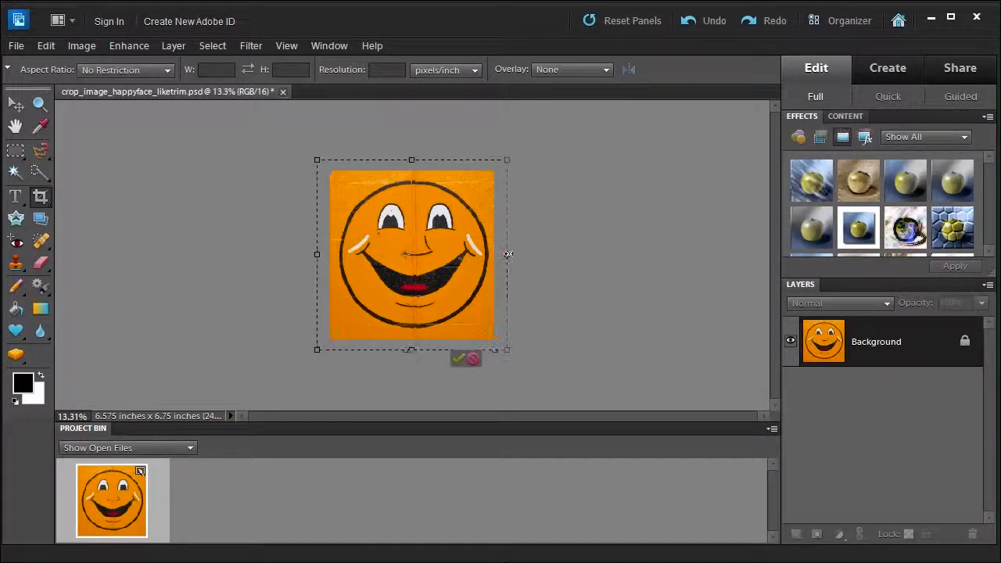
click(471, 360)
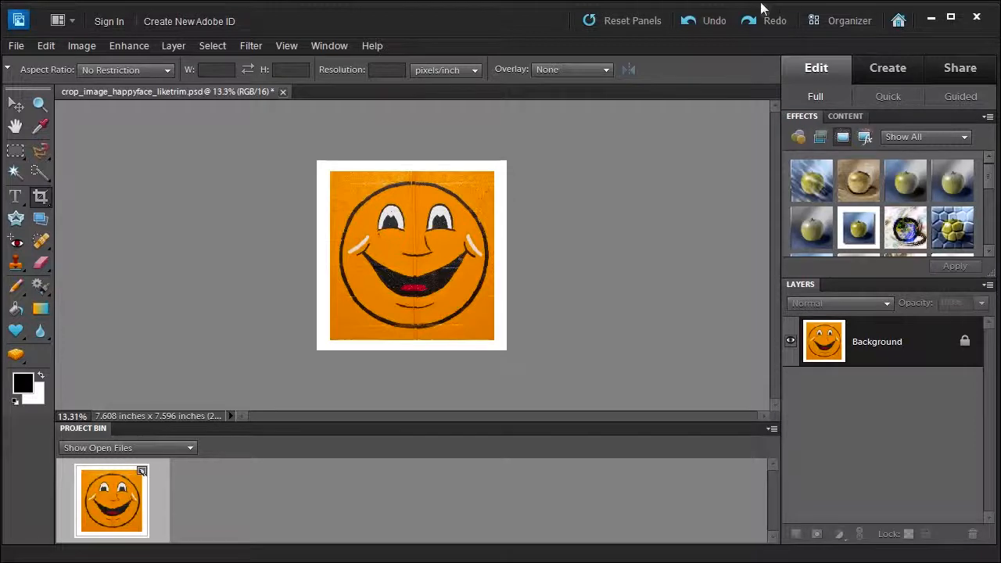
- Undo the border crop and the earlier crop around the happy face
click(714, 21)
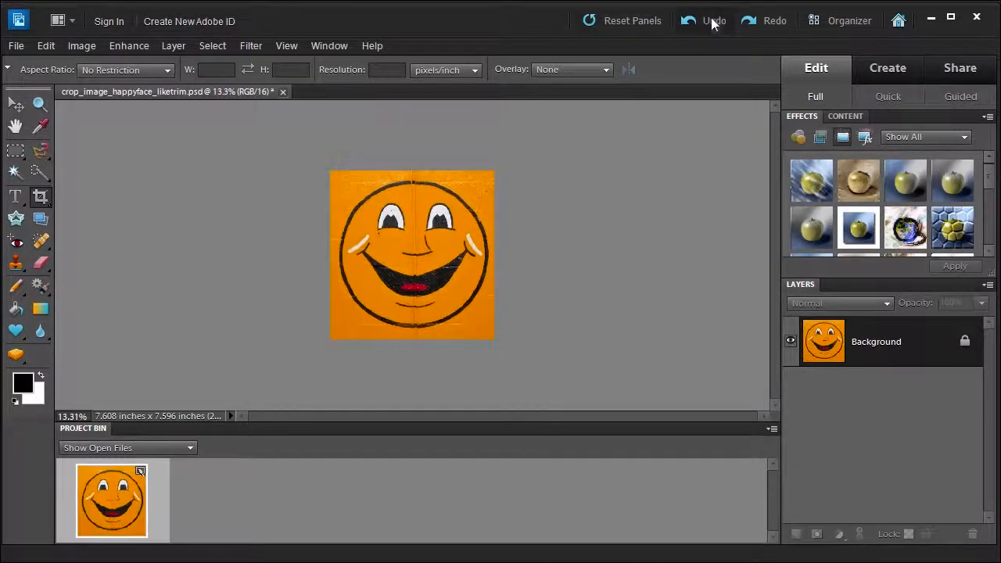
click(714, 22)
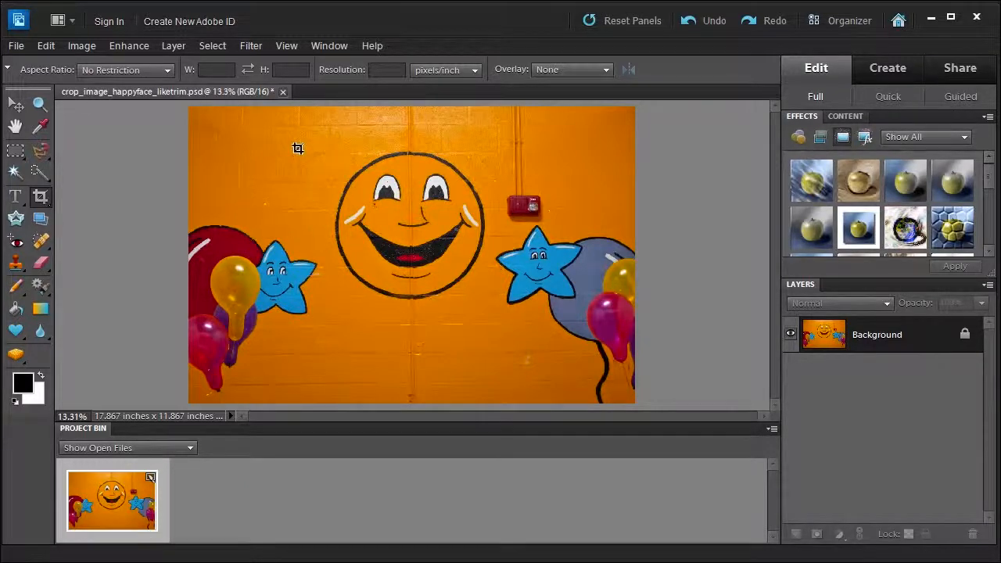
- Crop a clockwise-tilted area of about 10.3 x 6.3 inches over the happy face and the star beside it, and undo the crop
drag(228, 166, 487, 325)
drag(493, 159, 501, 176)
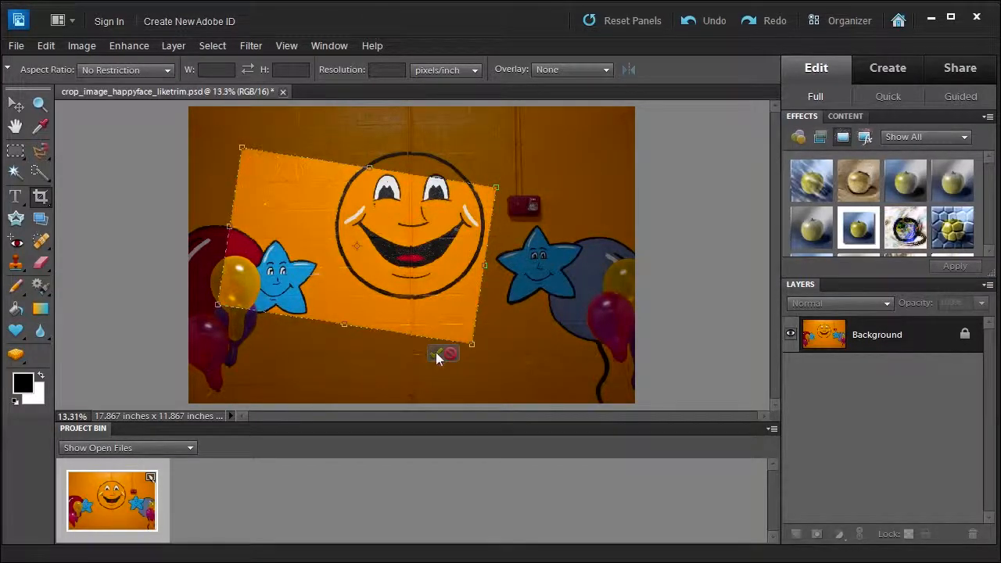
click(435, 352)
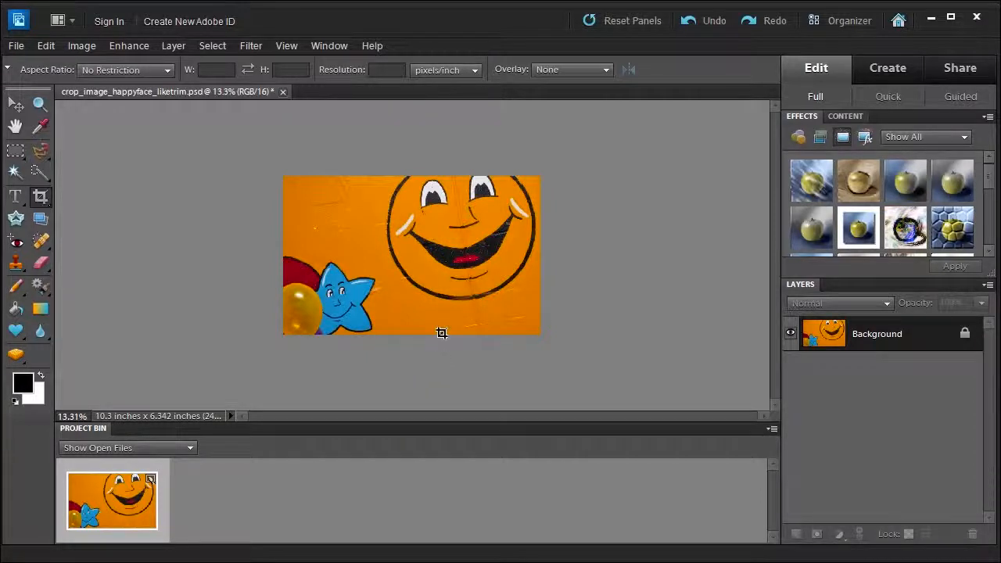
click(713, 21)
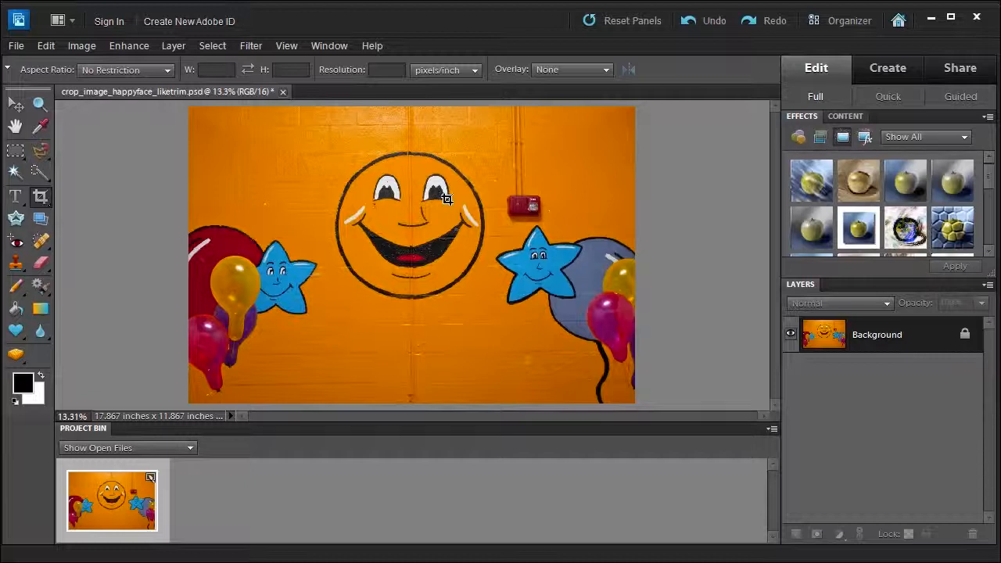
- Examine the image's pixel dimensions, document size and resolution in the Image Size dialog, and cancel it
click(82, 50)
mouse_move(189, 137)
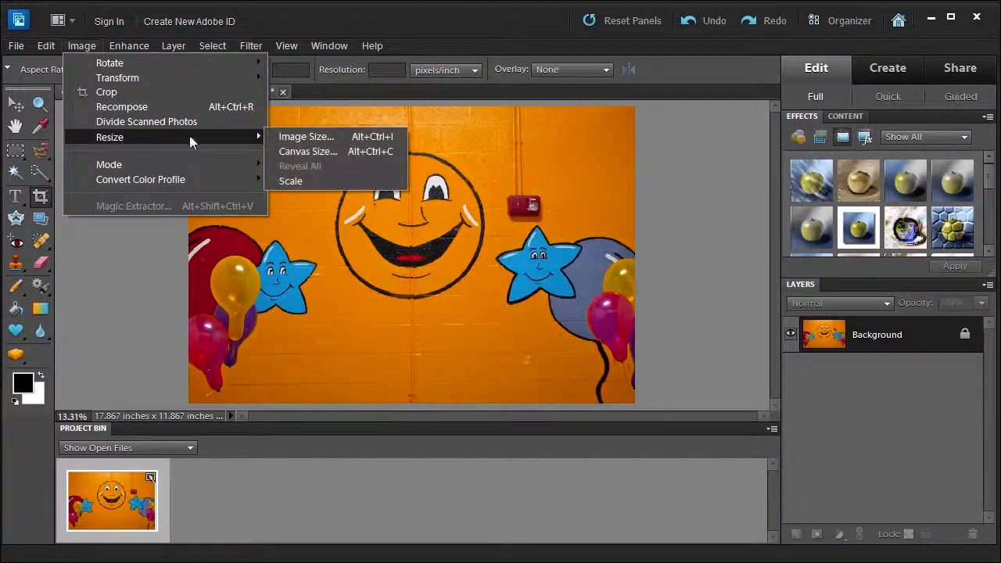
click(305, 136)
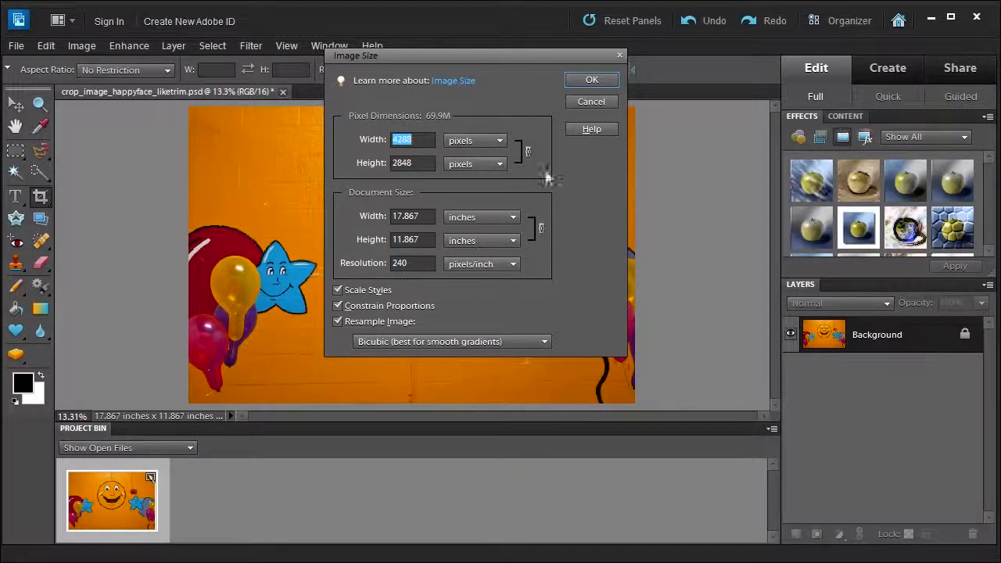
click(591, 103)
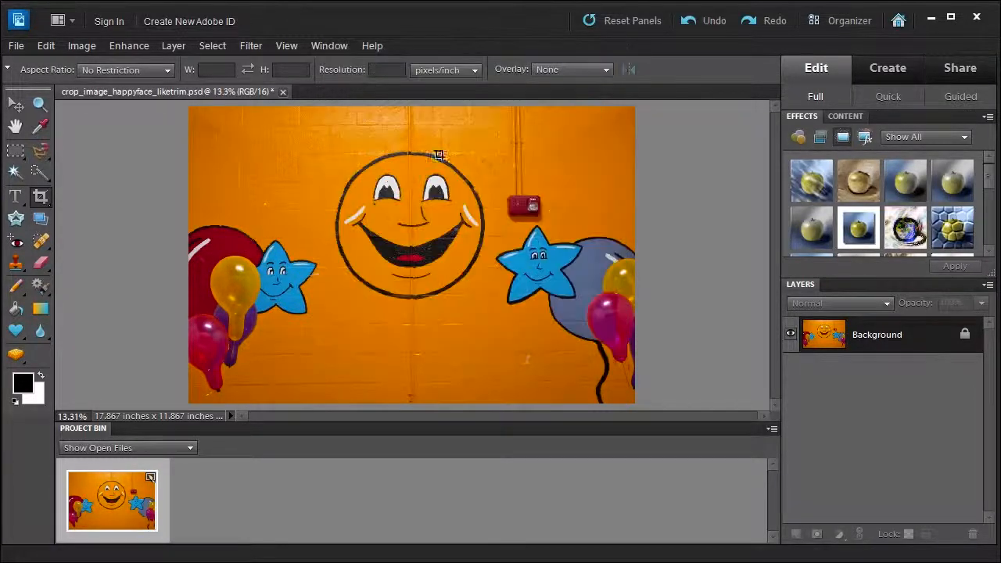
- Crop the photo around the happy face using the 4 x 6 in aspect ratio, with the face centred in the frame
click(88, 70)
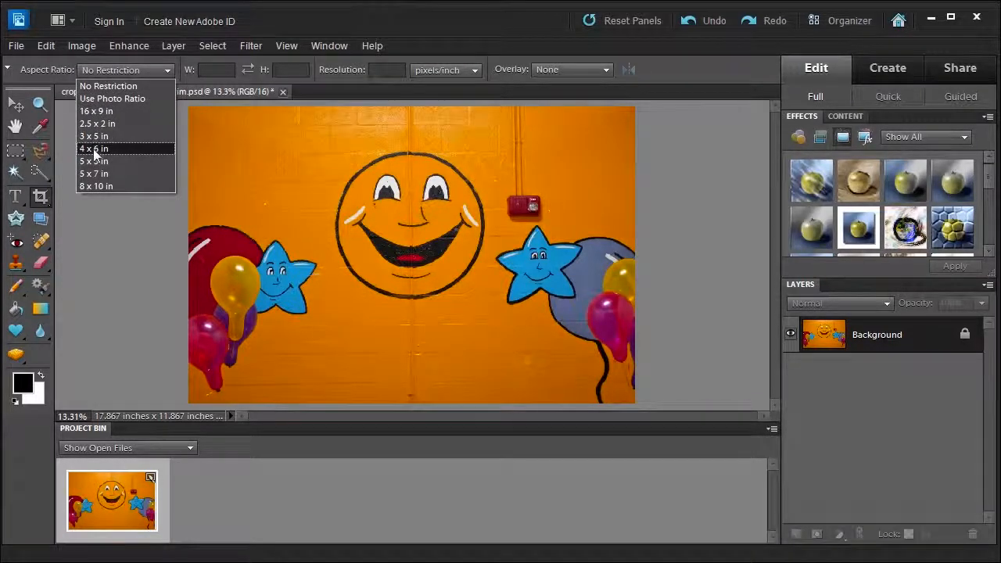
click(94, 150)
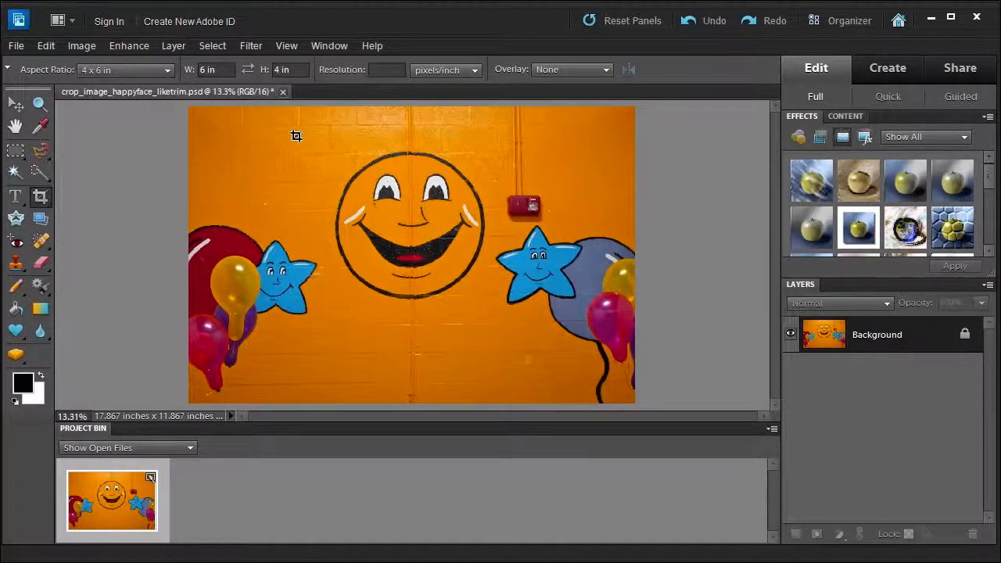
drag(296, 136, 498, 390)
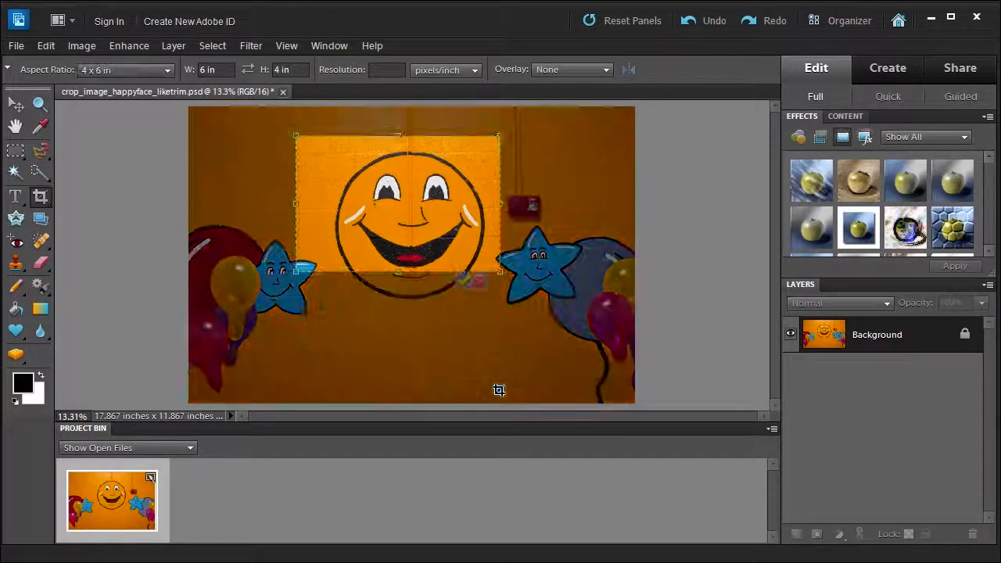
mouse_move(407, 238)
mouse_down()
mouse_move(411, 272)
mouse_move(414, 250)
mouse_up()
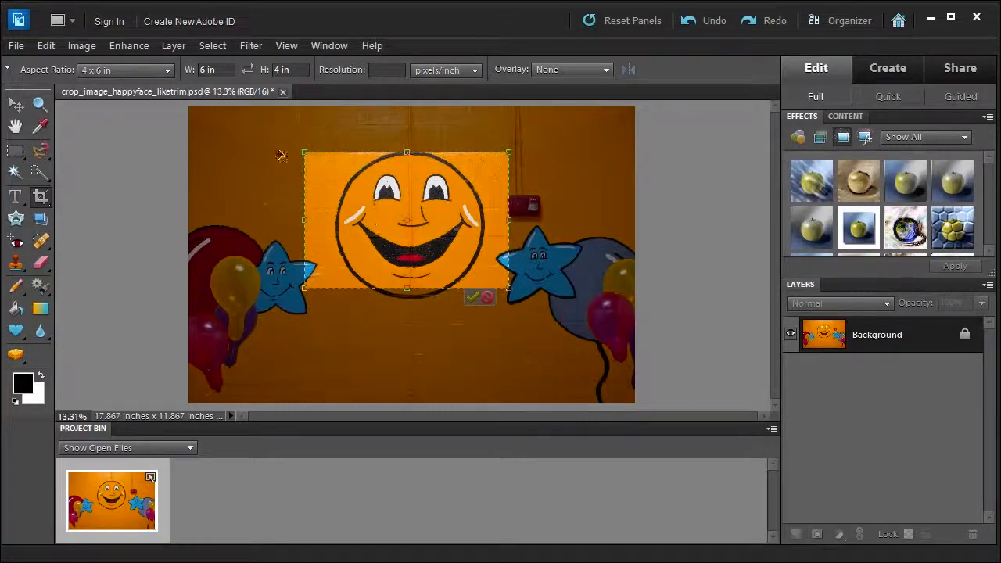
drag(302, 150, 283, 131)
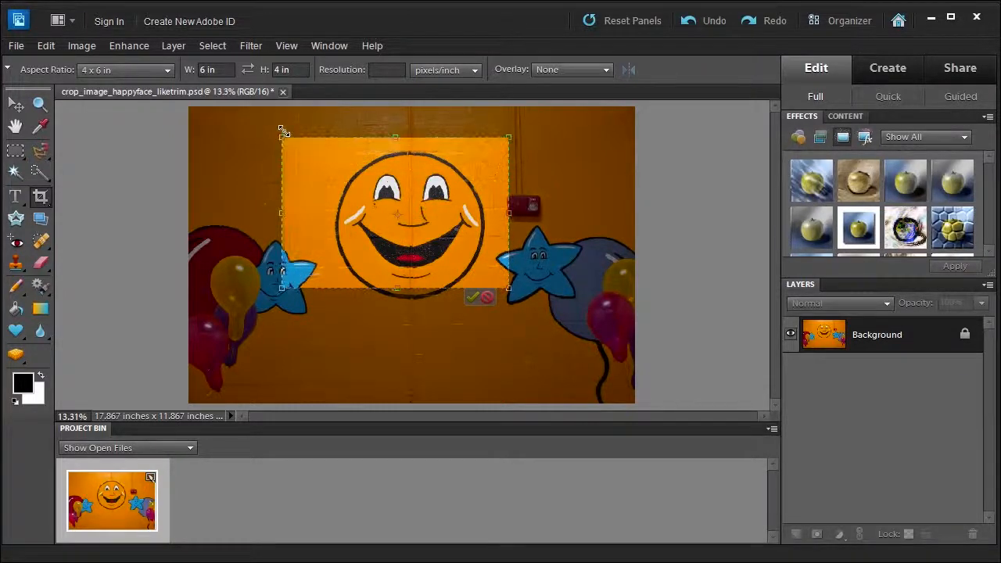
mouse_move(343, 228)
mouse_down()
mouse_move(355, 247)
mouse_move(356, 234)
mouse_up()
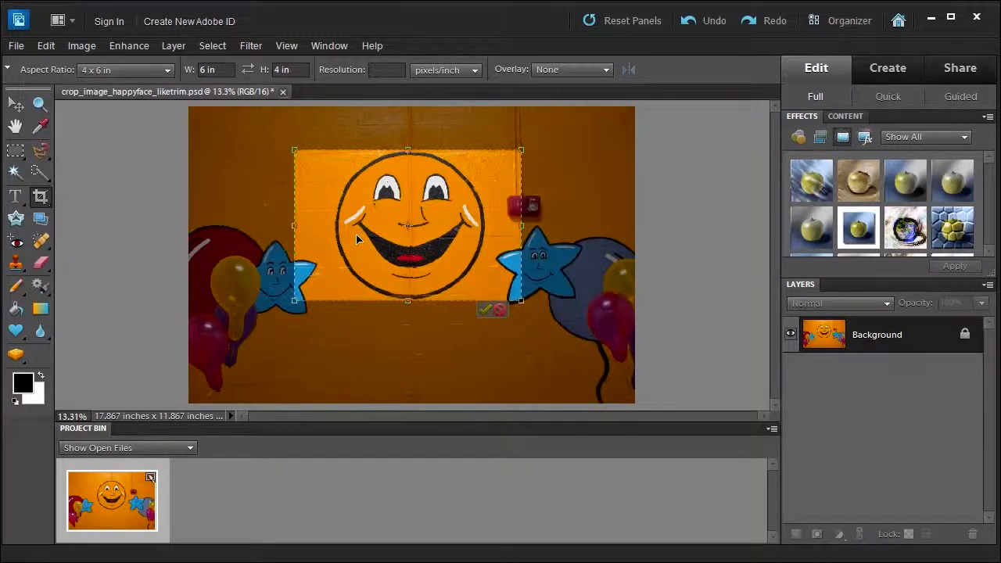
click(482, 309)
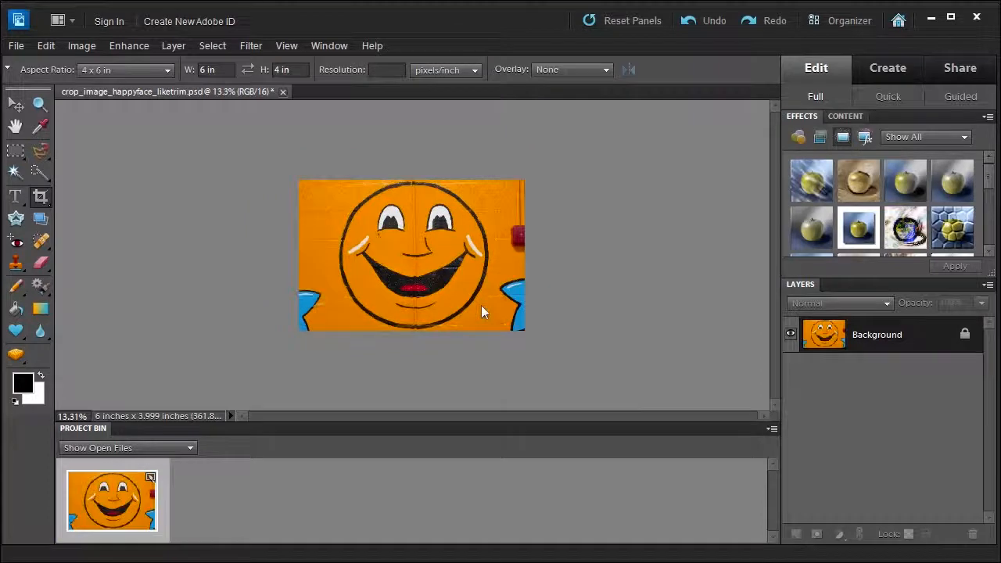
- Check the cropped photo at print size against the rulers, and hide the rulers again
click(39, 104)
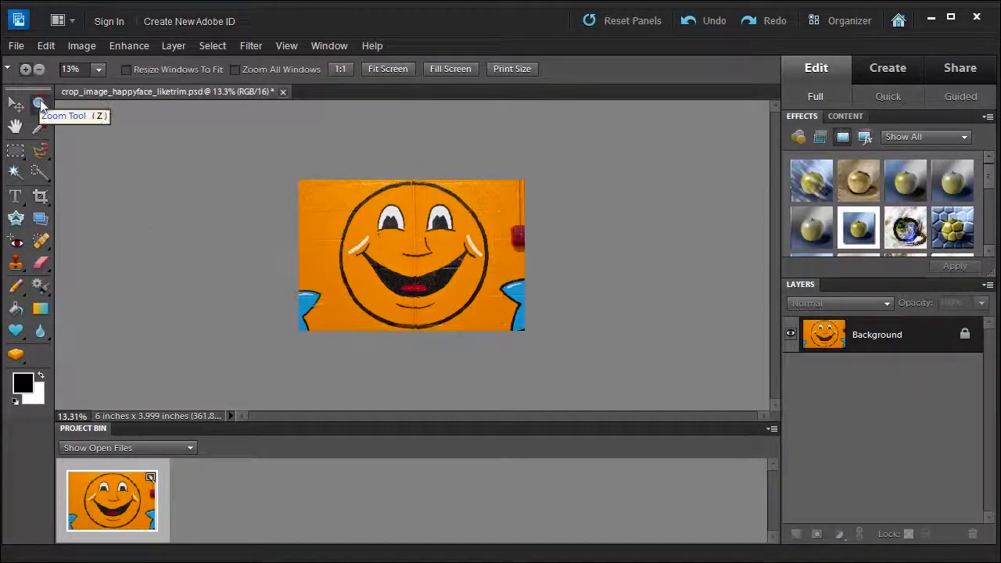
click(517, 71)
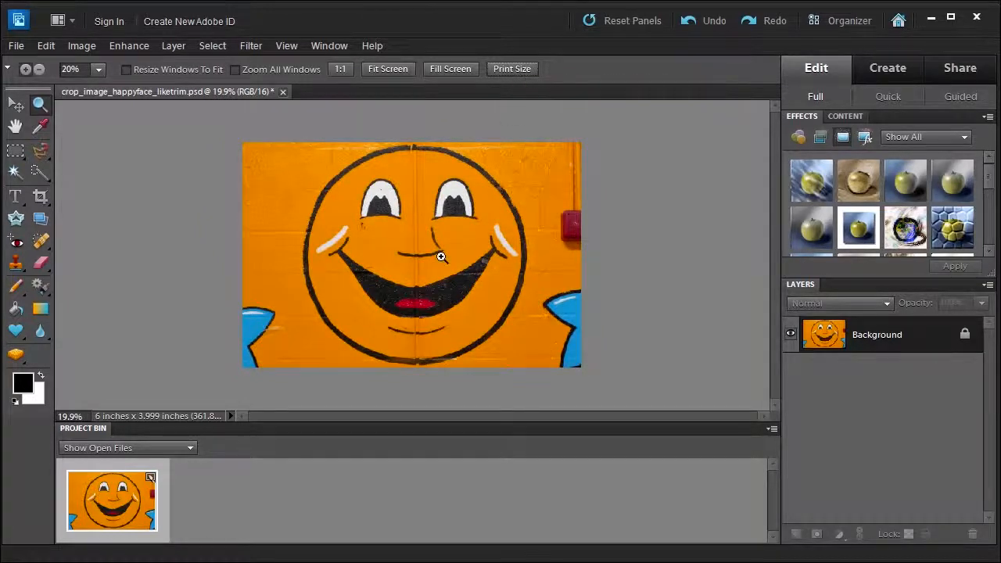
click(286, 45)
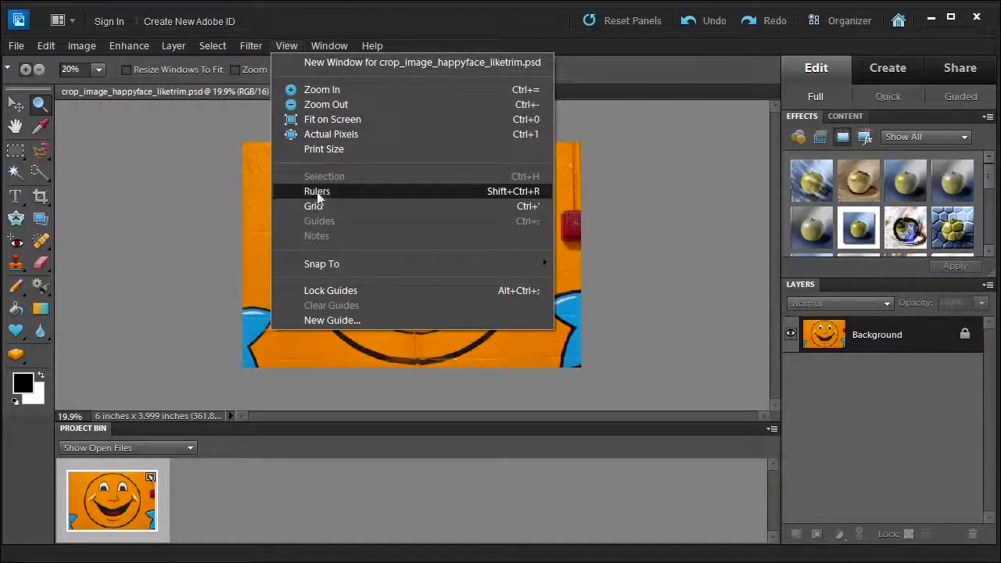
click(317, 192)
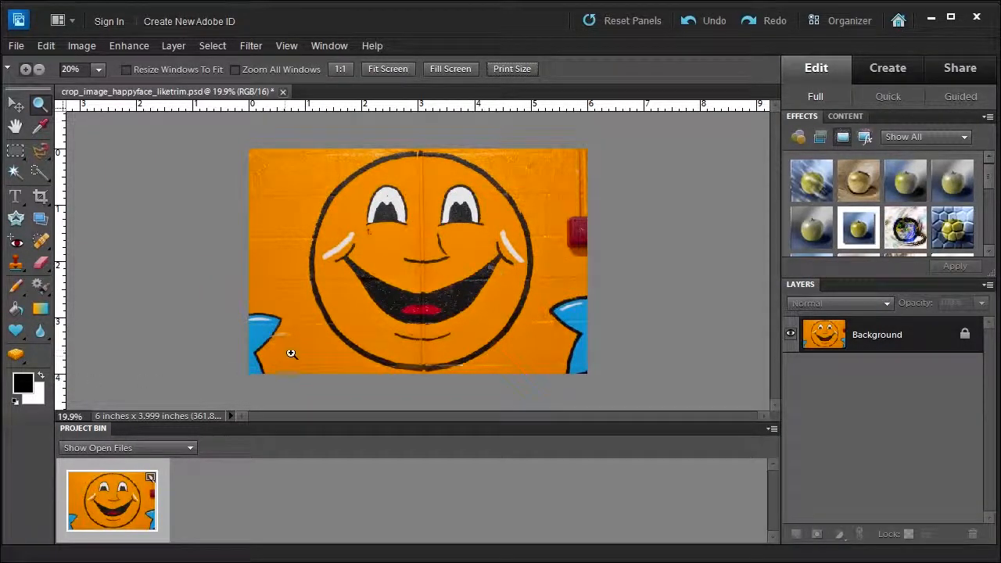
click(286, 45)
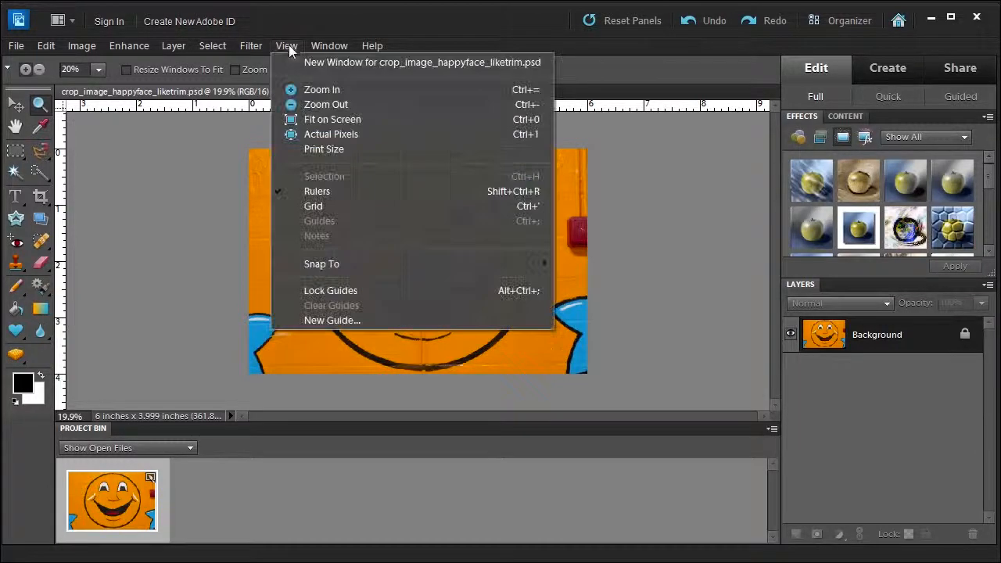
click(315, 195)
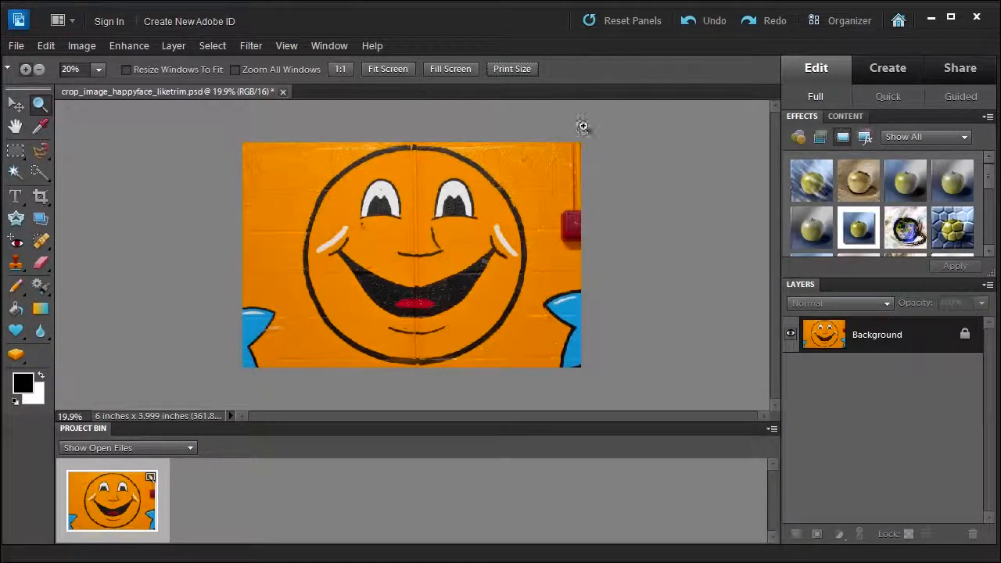
- Undo the 4 x 6 in crop and return the Crop tool's aspect ratio to No Restriction
click(712, 24)
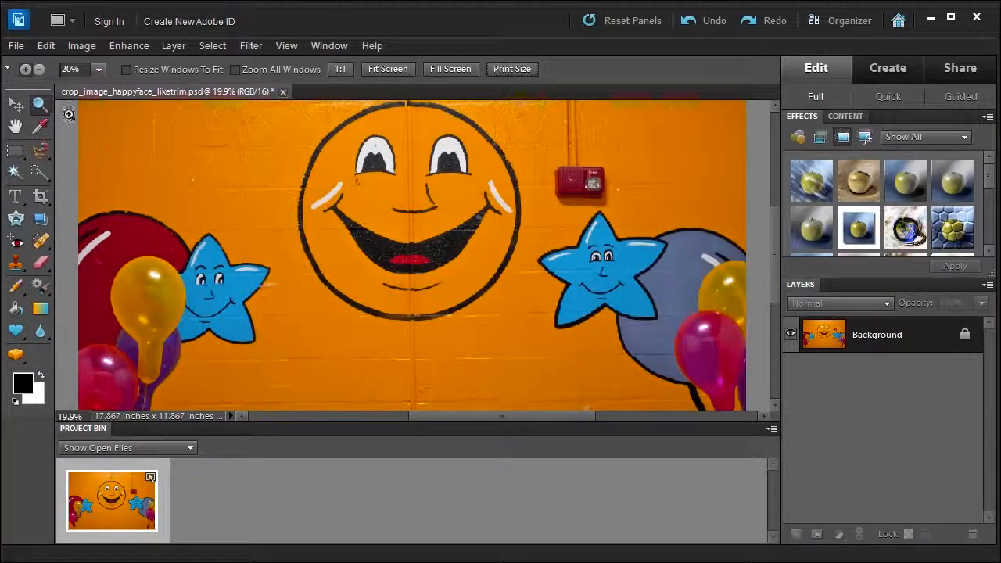
click(41, 200)
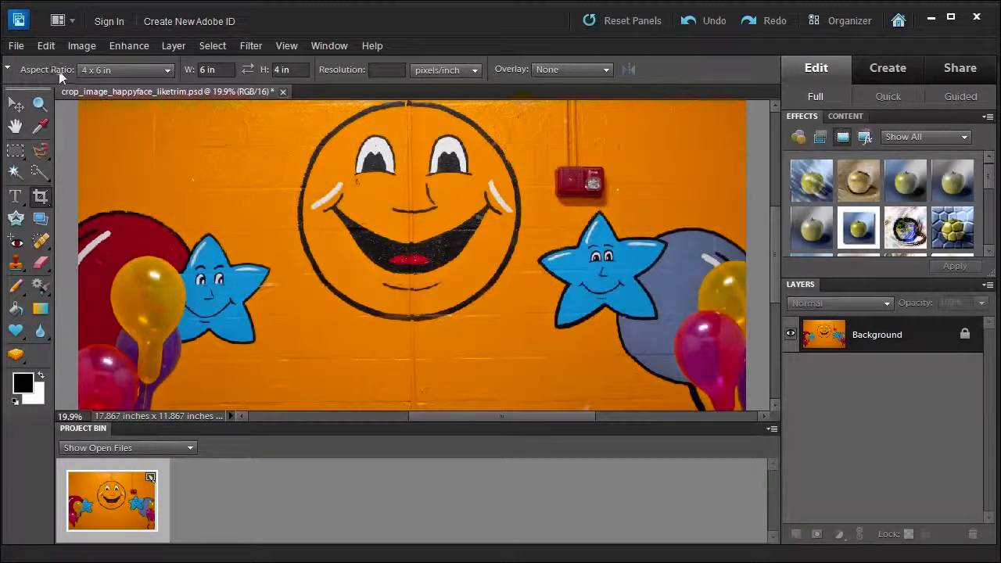
click(90, 70)
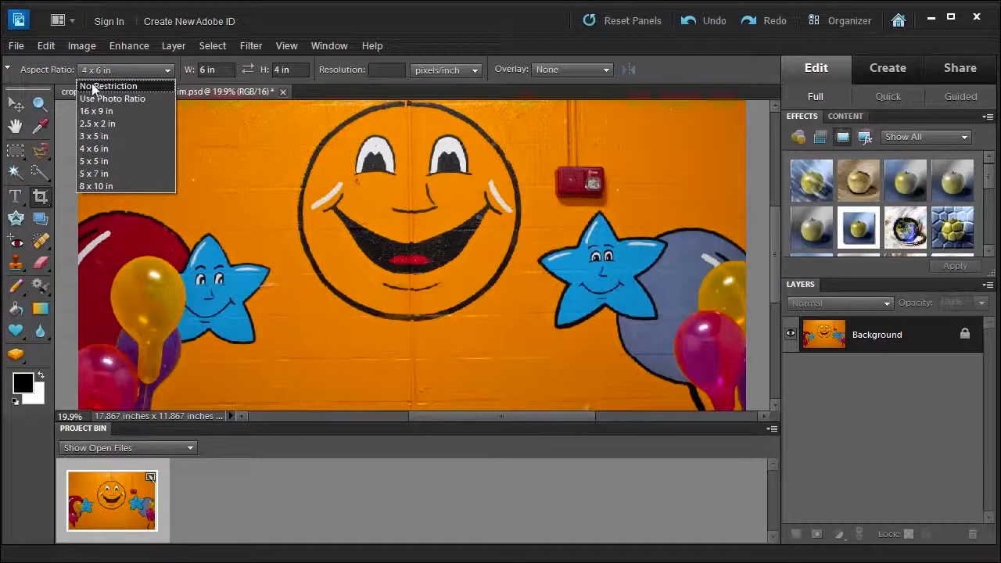
click(92, 82)
click(8, 70)
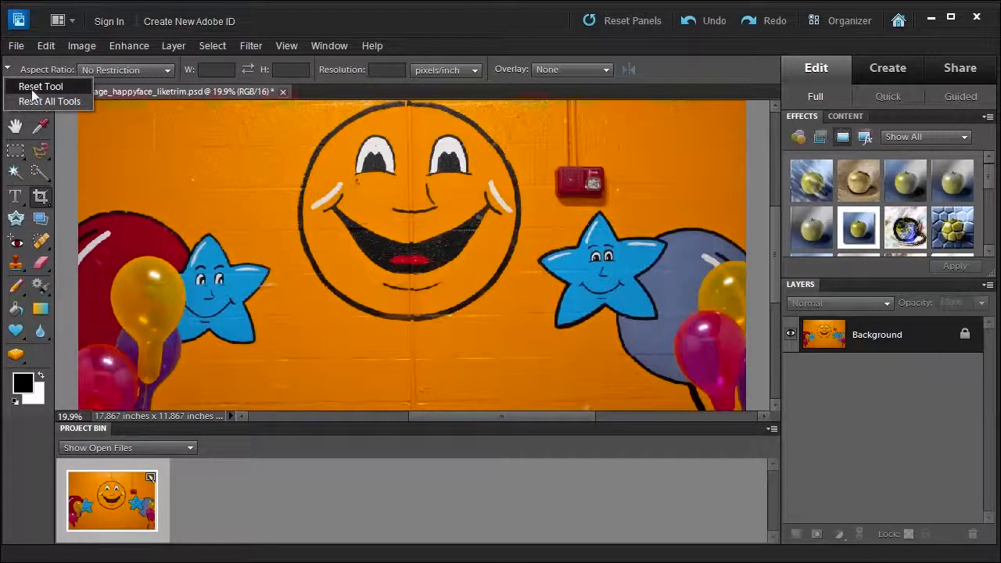
click(331, 67)
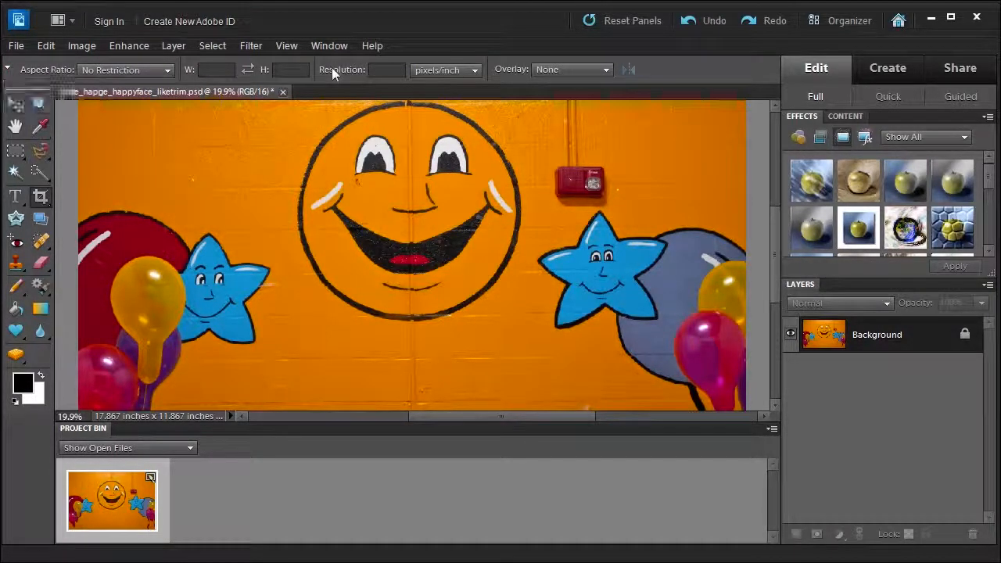
- Crop the photo using the Golden Ratio overlay, placing its focal point on the blue star beside the fire alarm
click(566, 71)
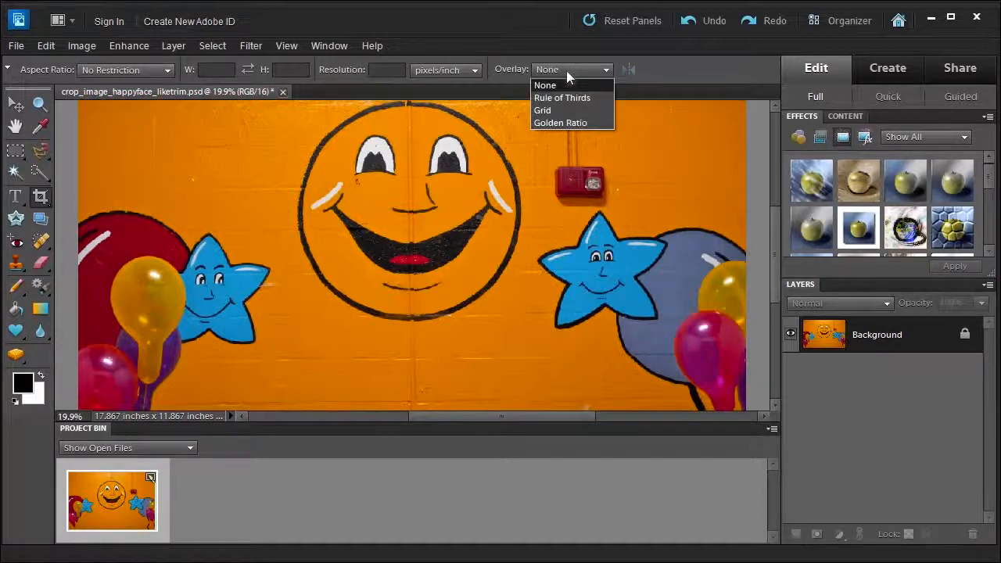
click(563, 122)
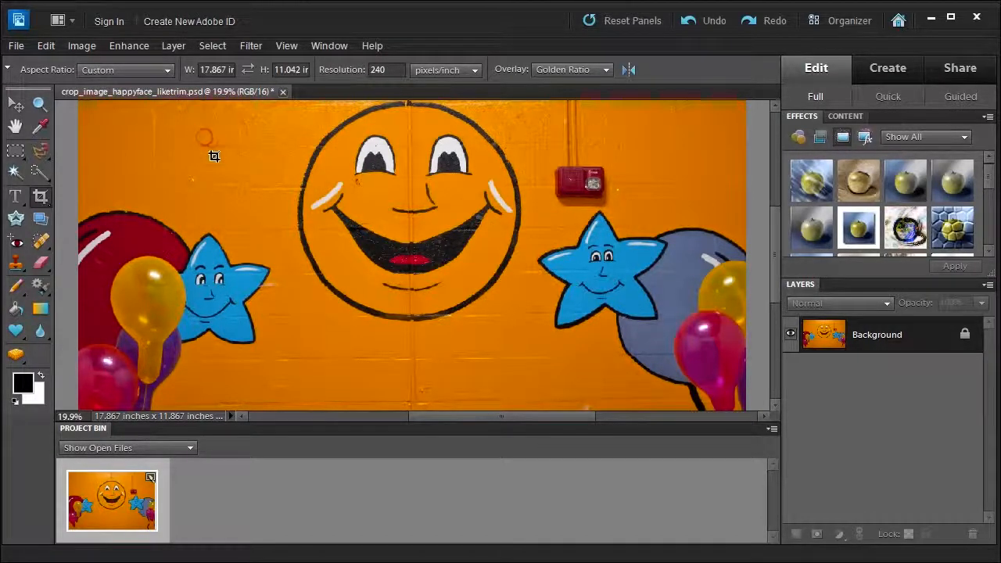
drag(208, 142, 572, 386)
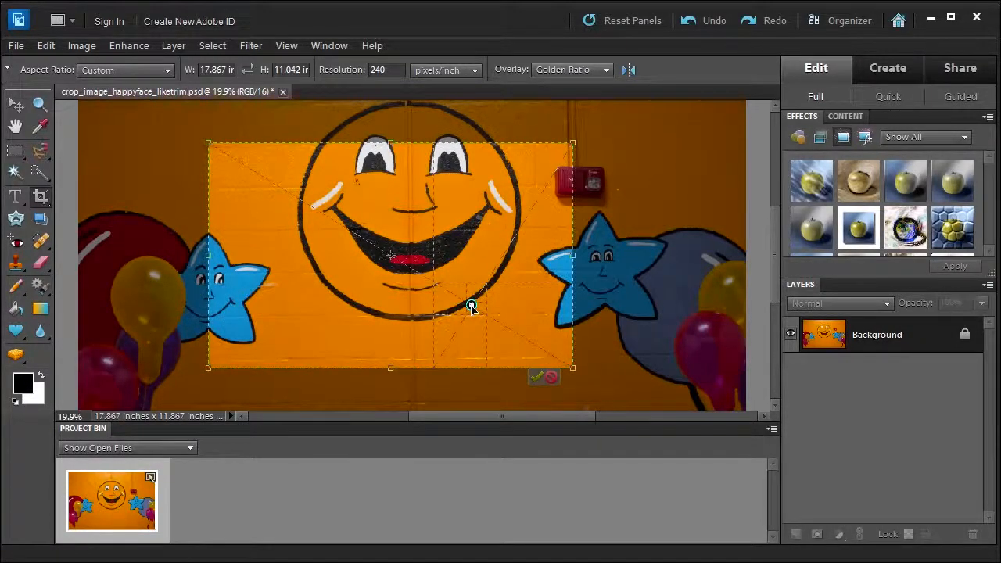
mouse_move(472, 305)
mouse_down()
mouse_move(575, 270)
mouse_move(605, 271)
mouse_up()
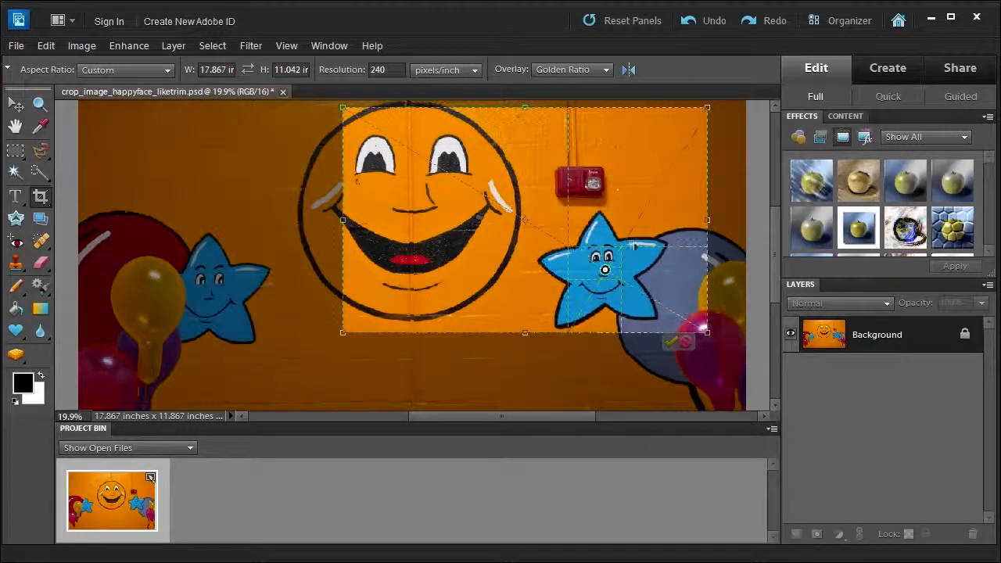
click(672, 342)
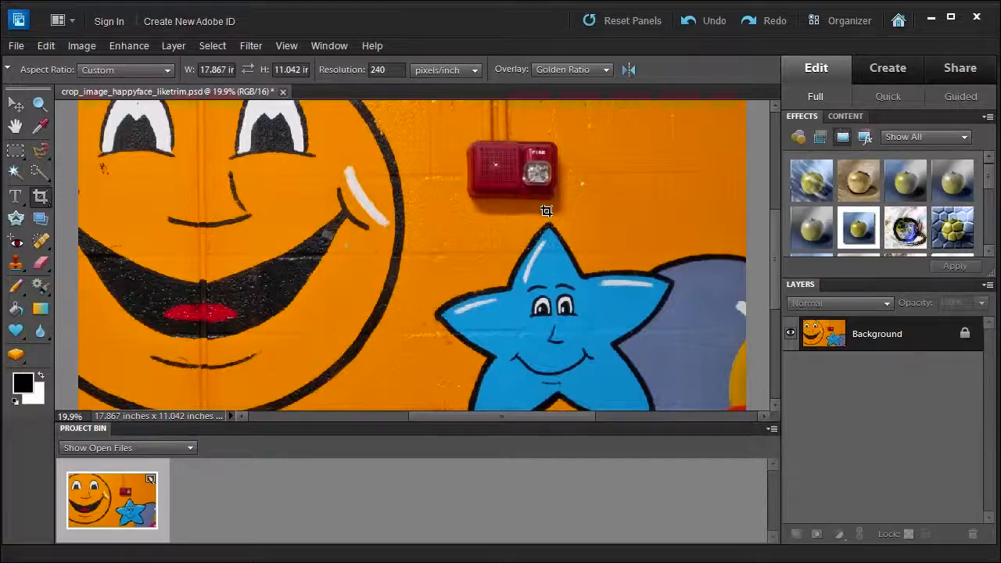
click(583, 69)
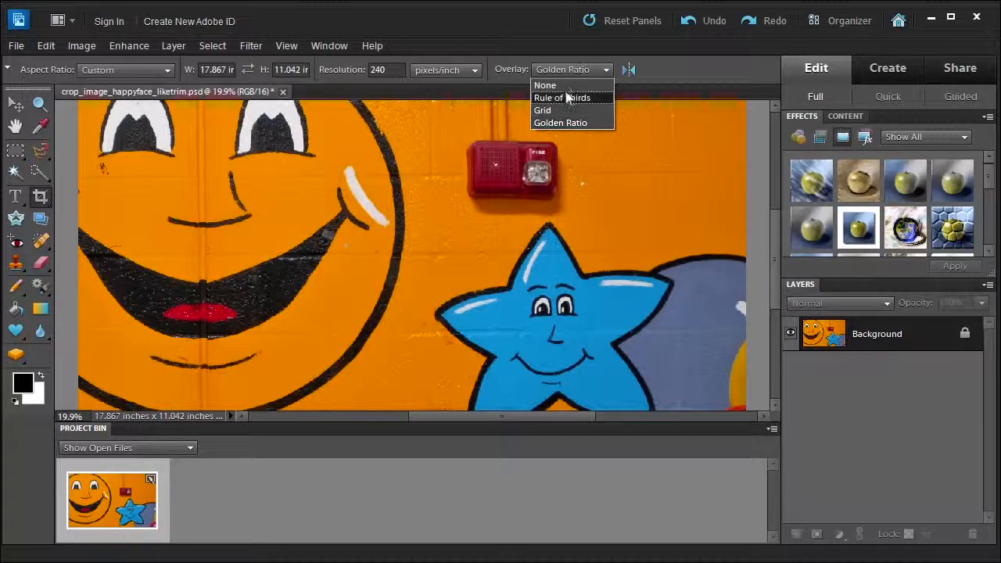
click(561, 69)
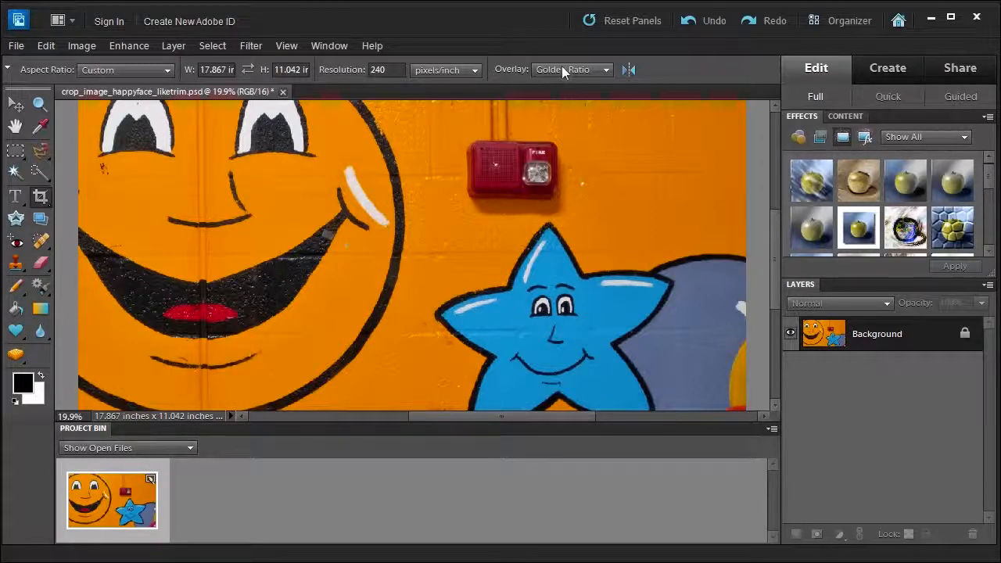
key(p)
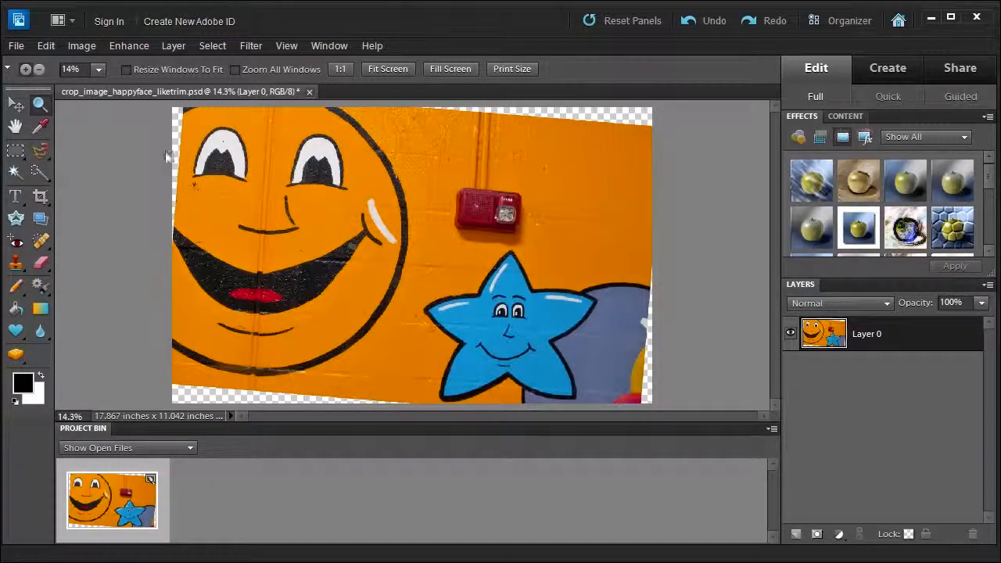
- Straighten the tilted photo along the fire alarm's top edge with Grow or Shrink Canvas to Fit, and undo it
click(41, 218)
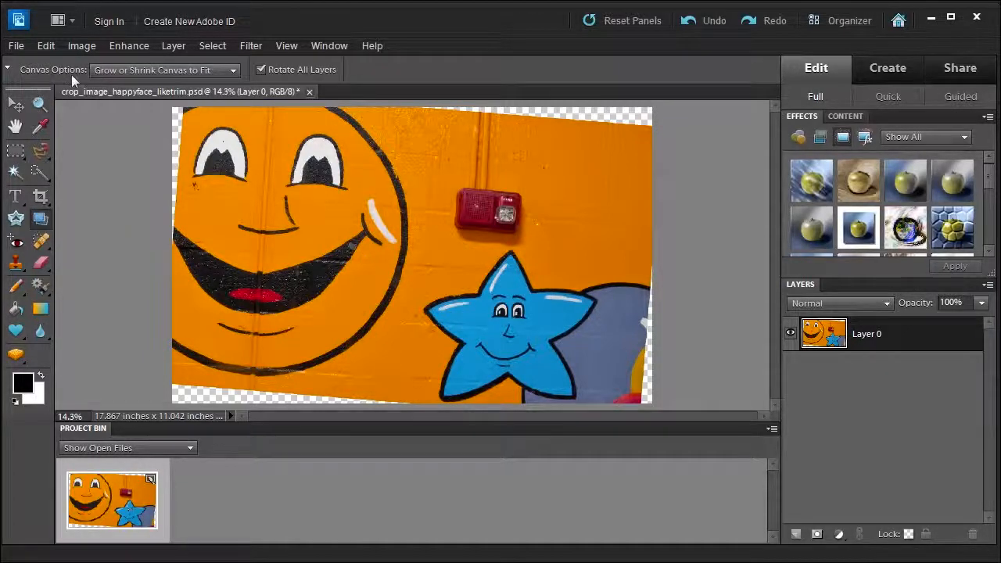
click(113, 72)
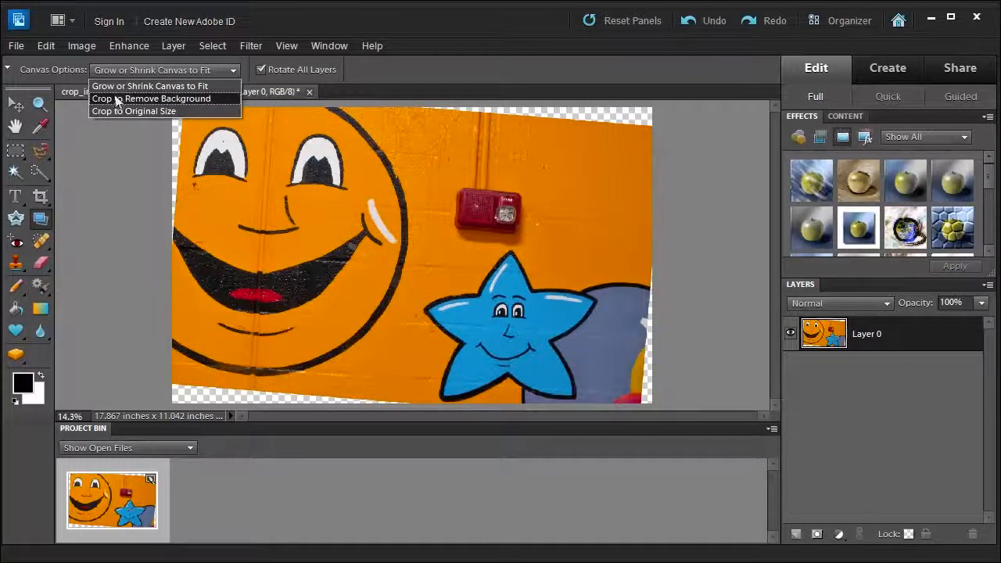
click(118, 84)
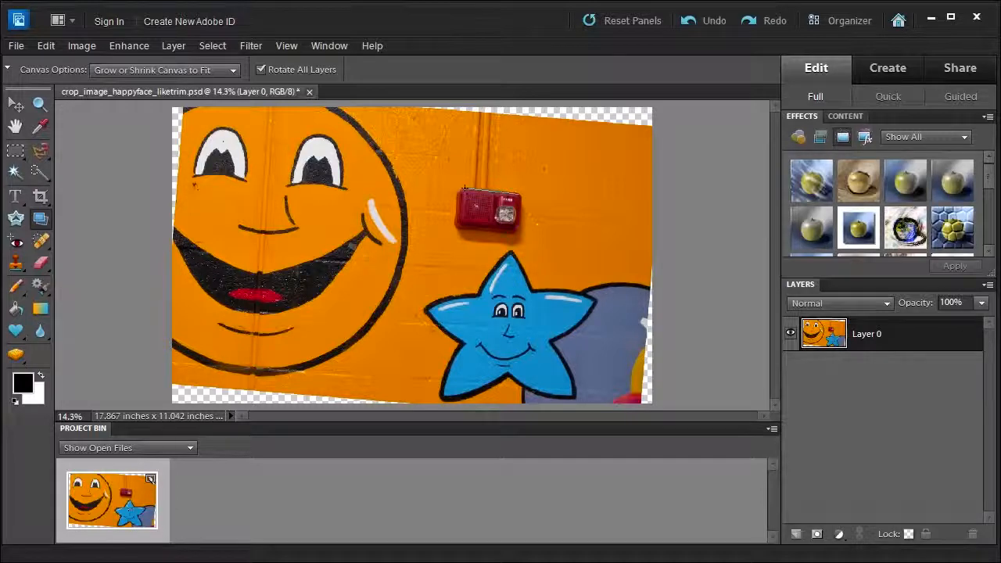
drag(465, 187, 520, 193)
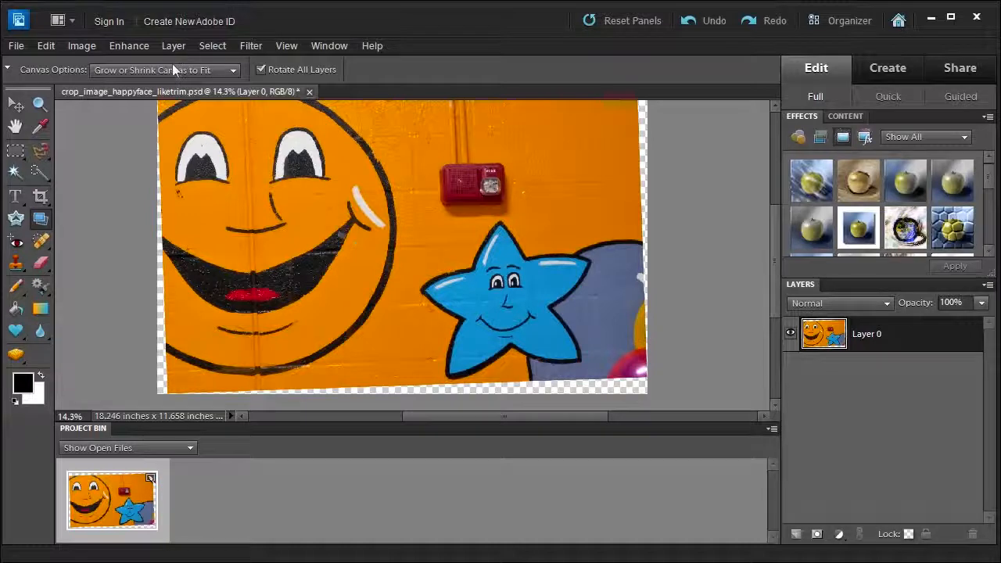
click(687, 24)
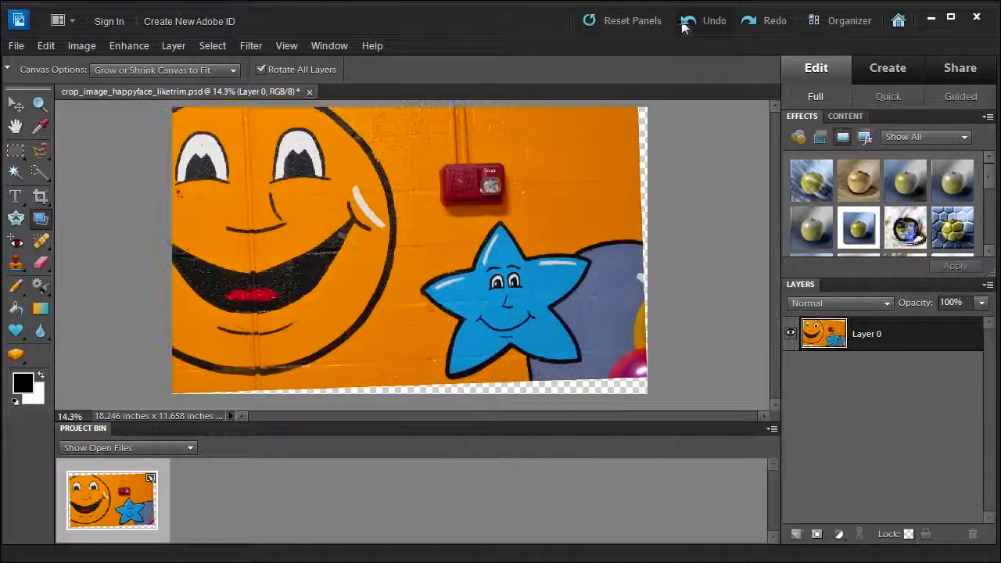
- Straighten the photo along the fire alarm's top edge with Crop to Remove Background, and undo the result
click(152, 71)
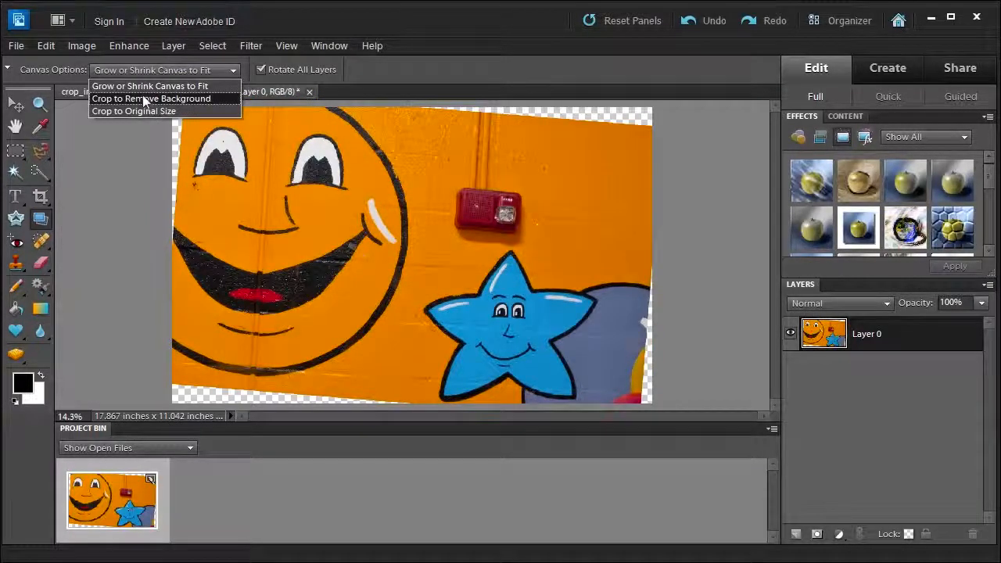
click(144, 99)
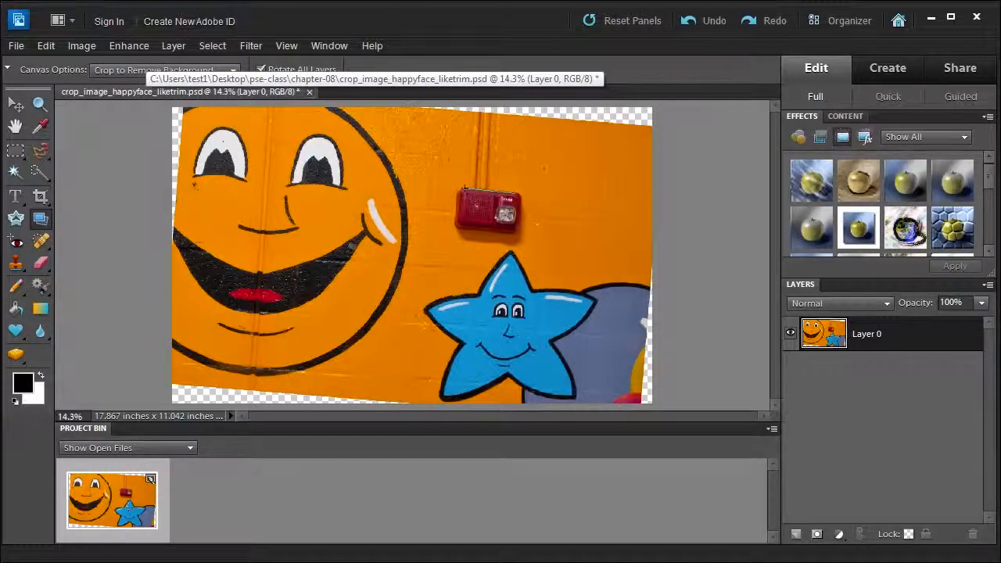
drag(464, 188, 518, 193)
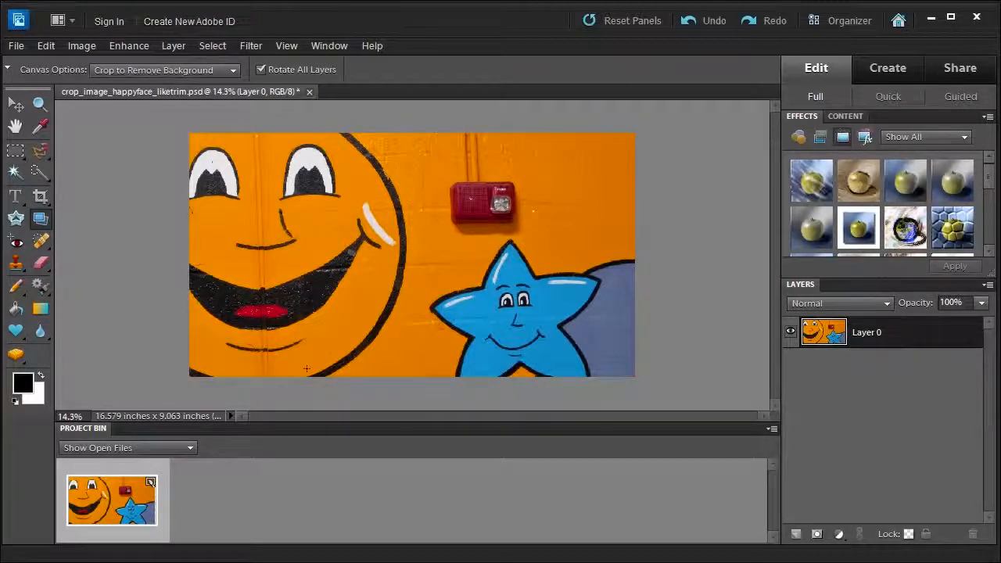
click(705, 20)
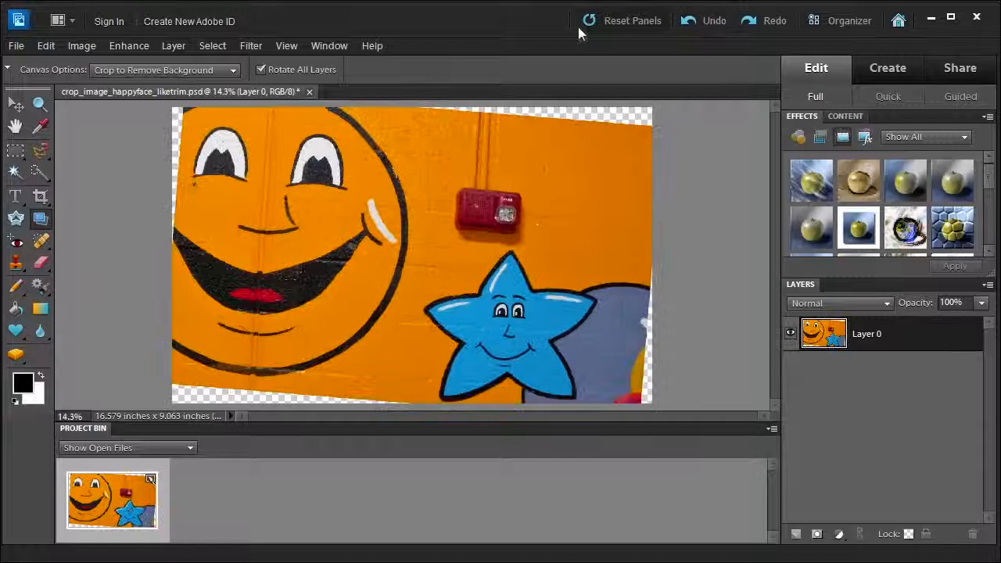
- Straighten the photo along the fire alarm's top edge with Crop to Original Size, and undo the straightening
click(119, 71)
click(133, 109)
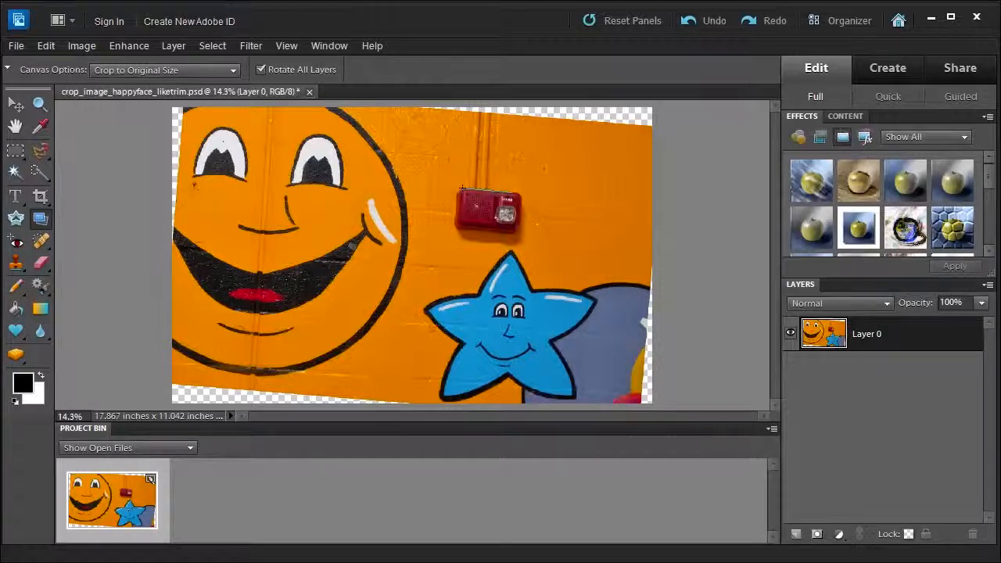
drag(463, 187, 519, 193)
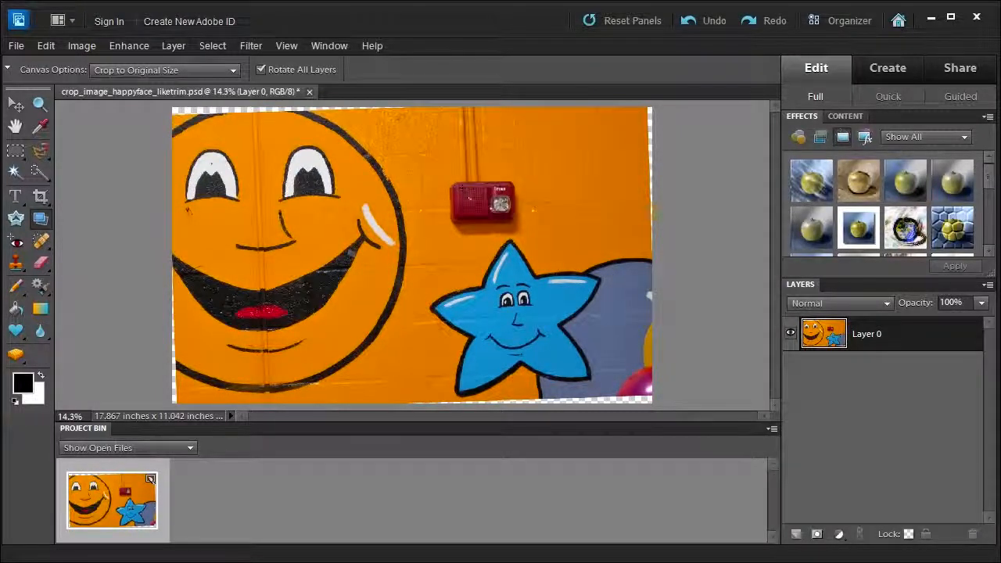
click(714, 21)
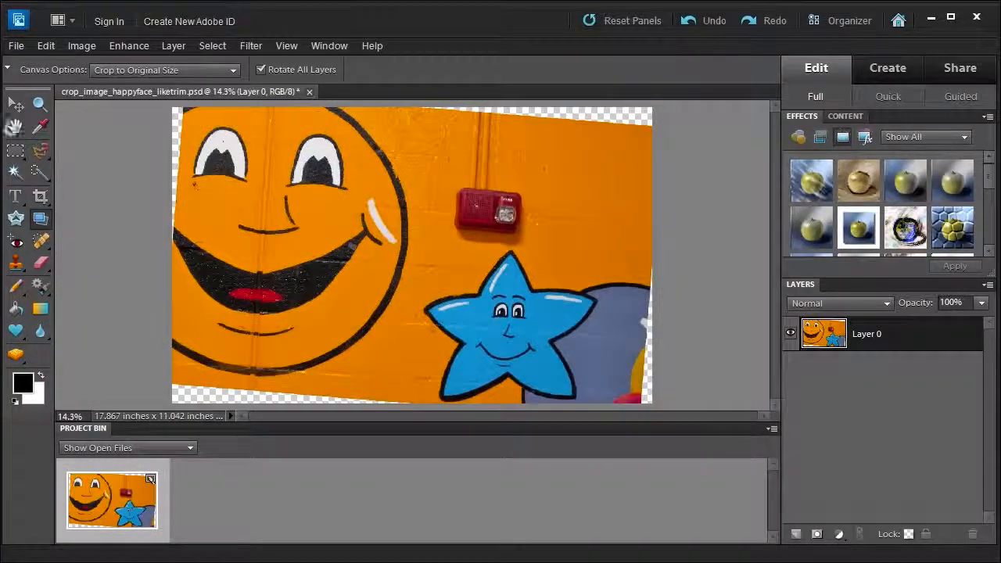
- Set the Straighten tool's canvas option to Crop to Remove Background
click(108, 71)
click(111, 94)
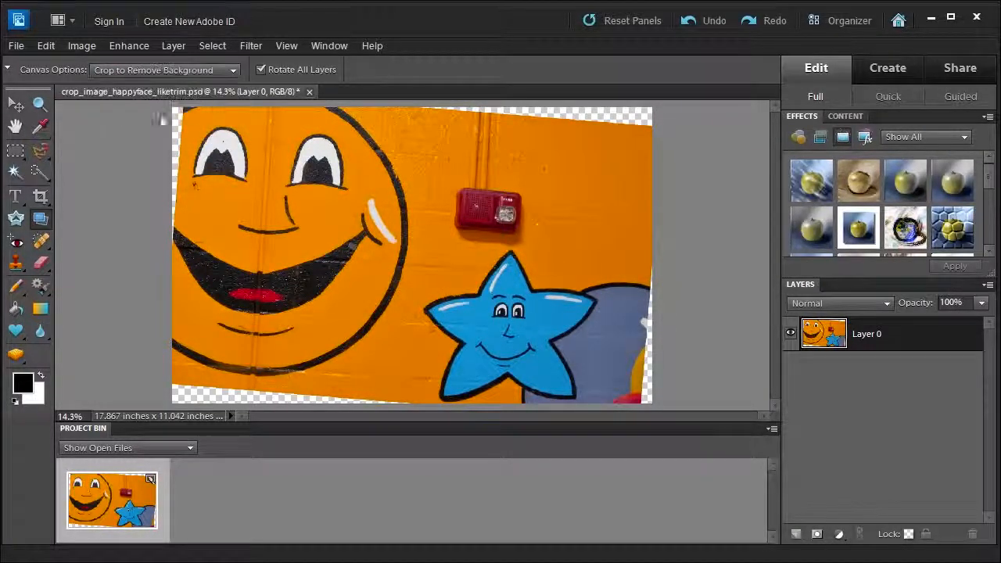